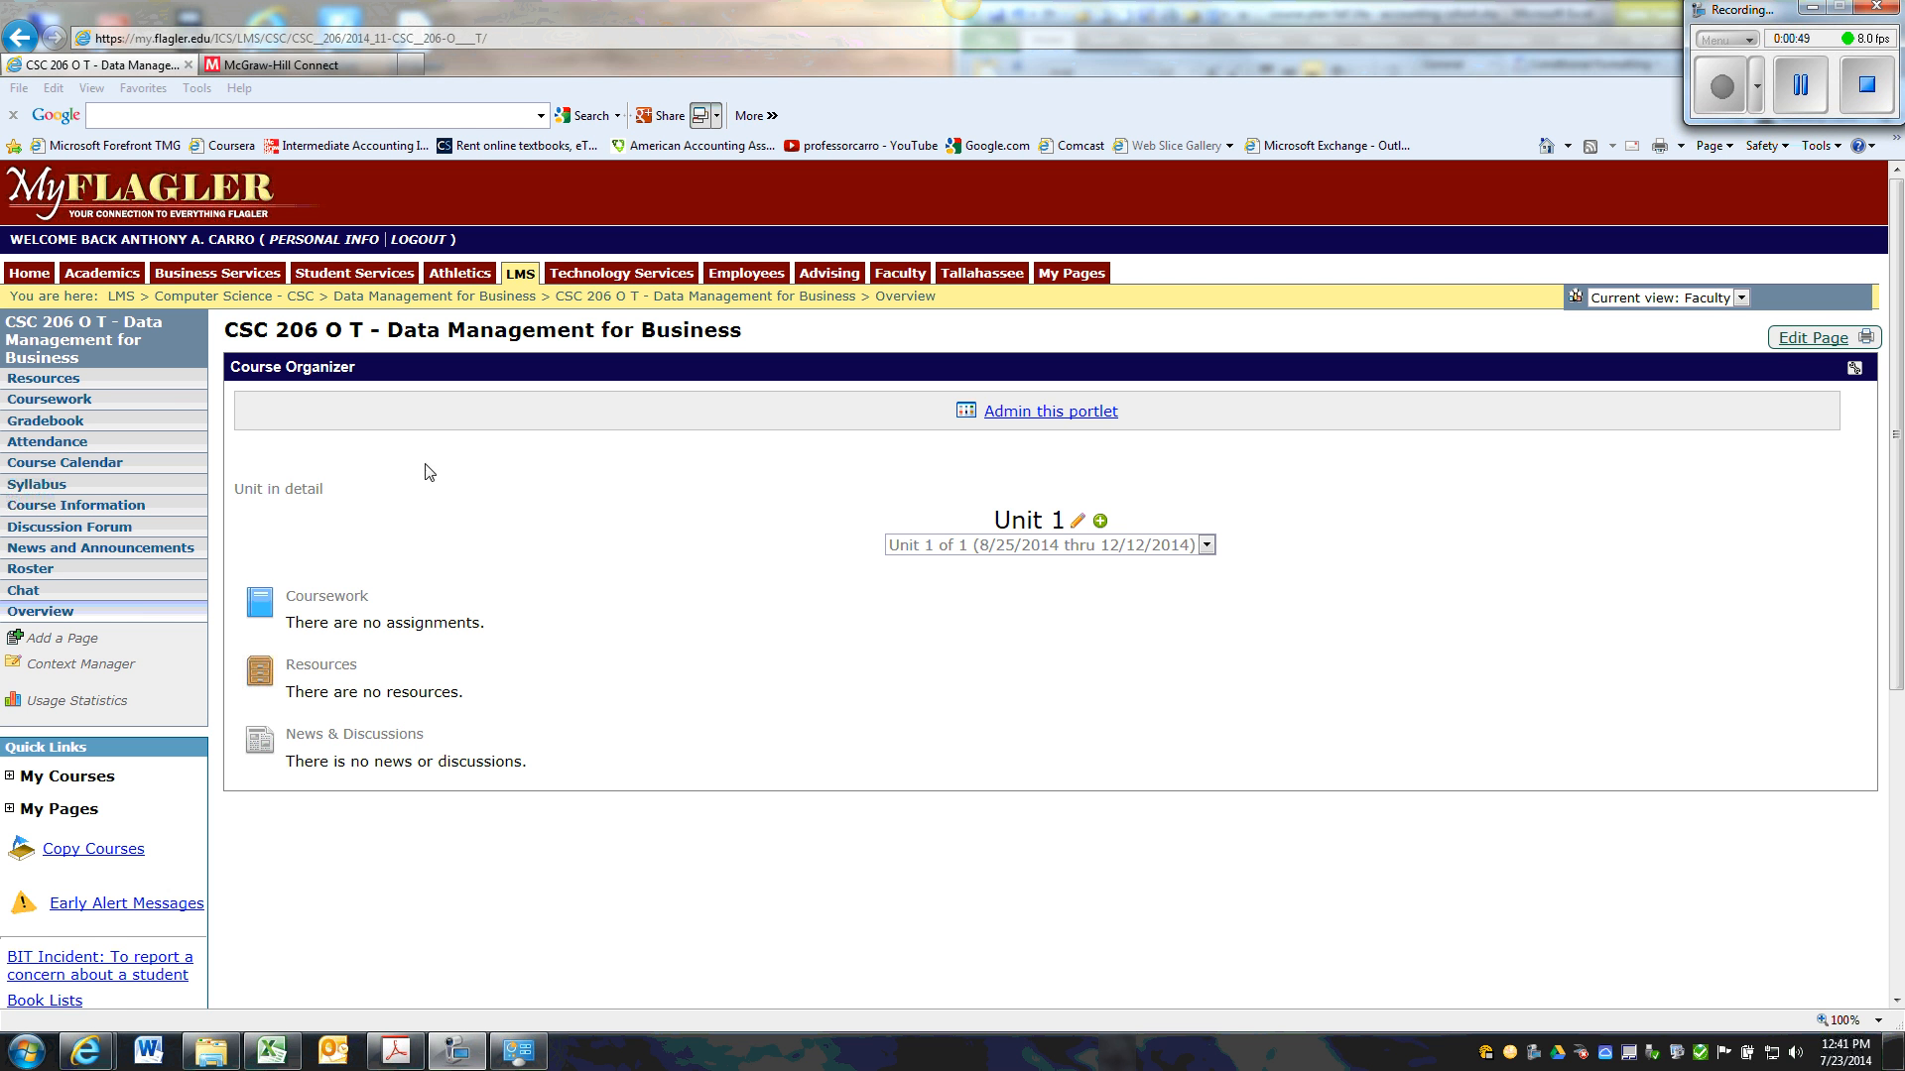
# Open the course's Coursework page and consult the "About units" section of the e-Racer Faculty Guide in Adobe Acrobat.
pyautogui.click(50, 400)
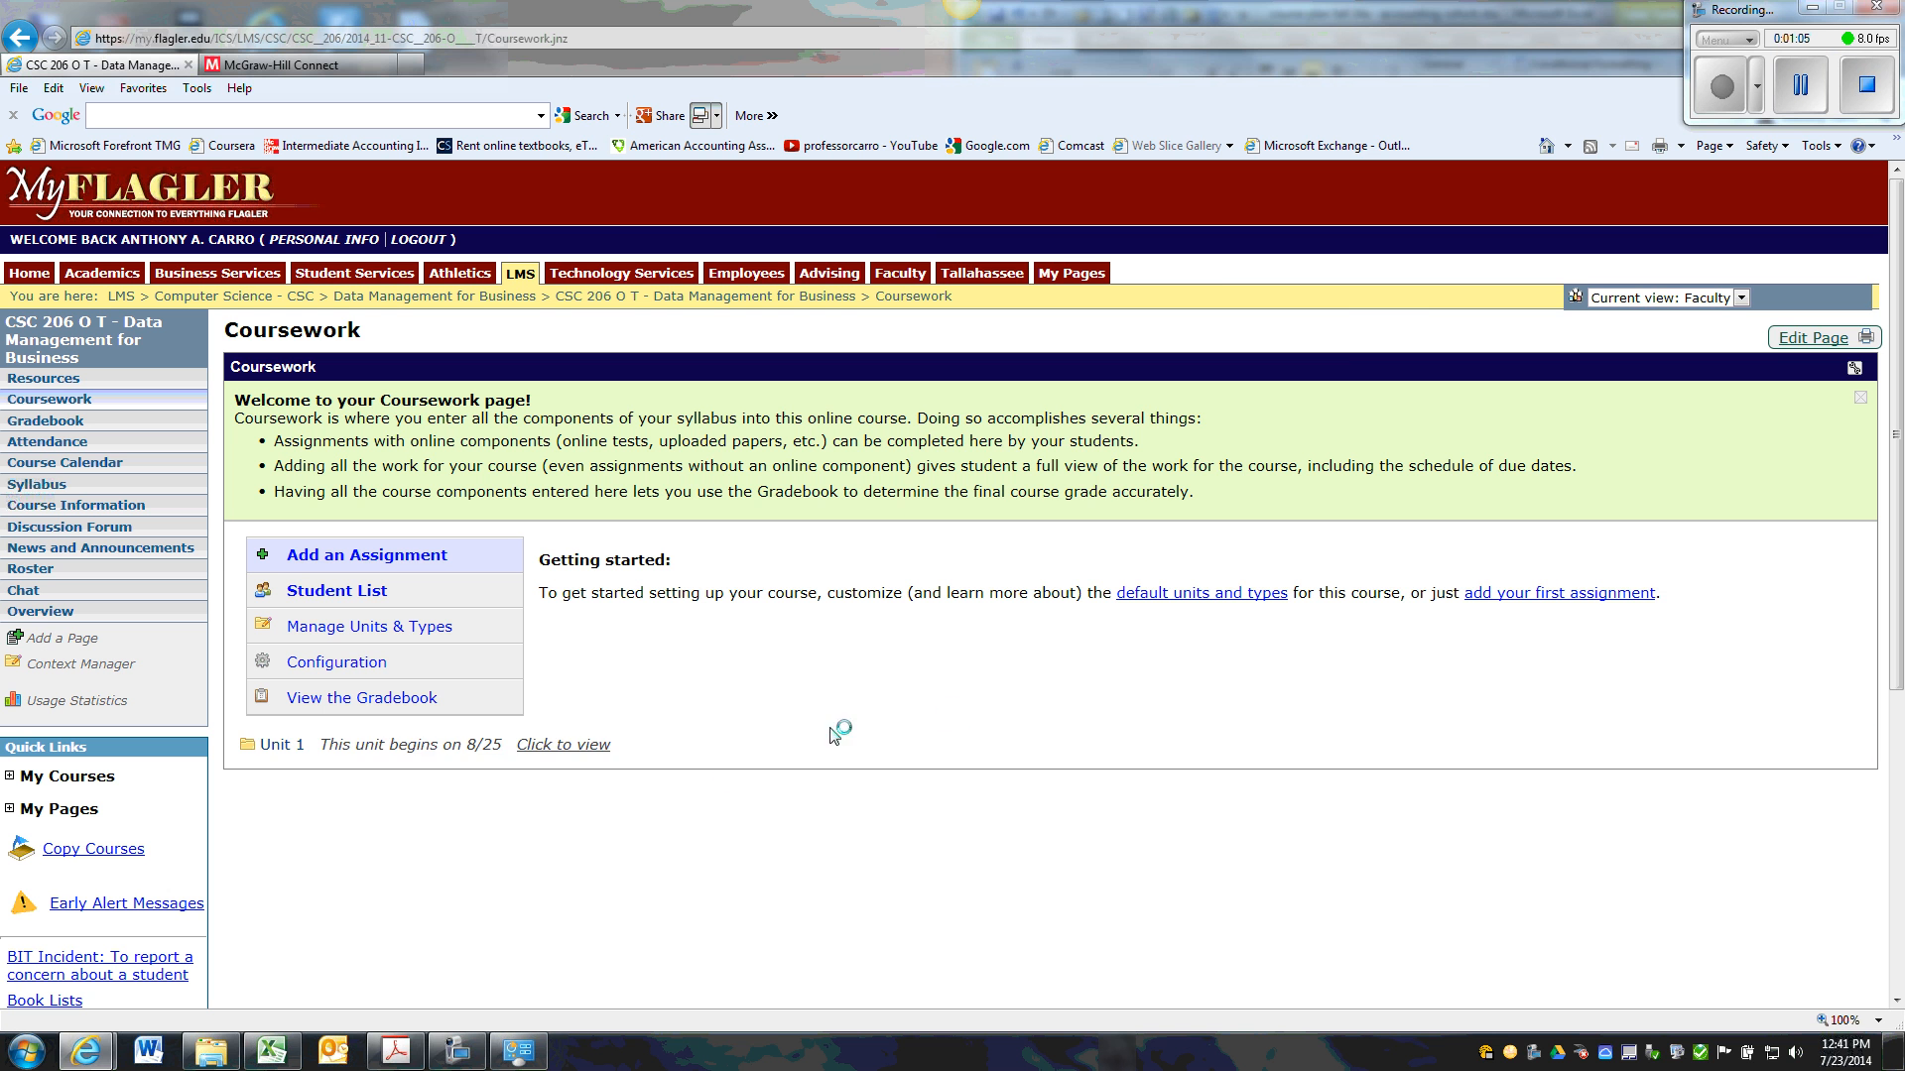
pyautogui.click(402, 1054)
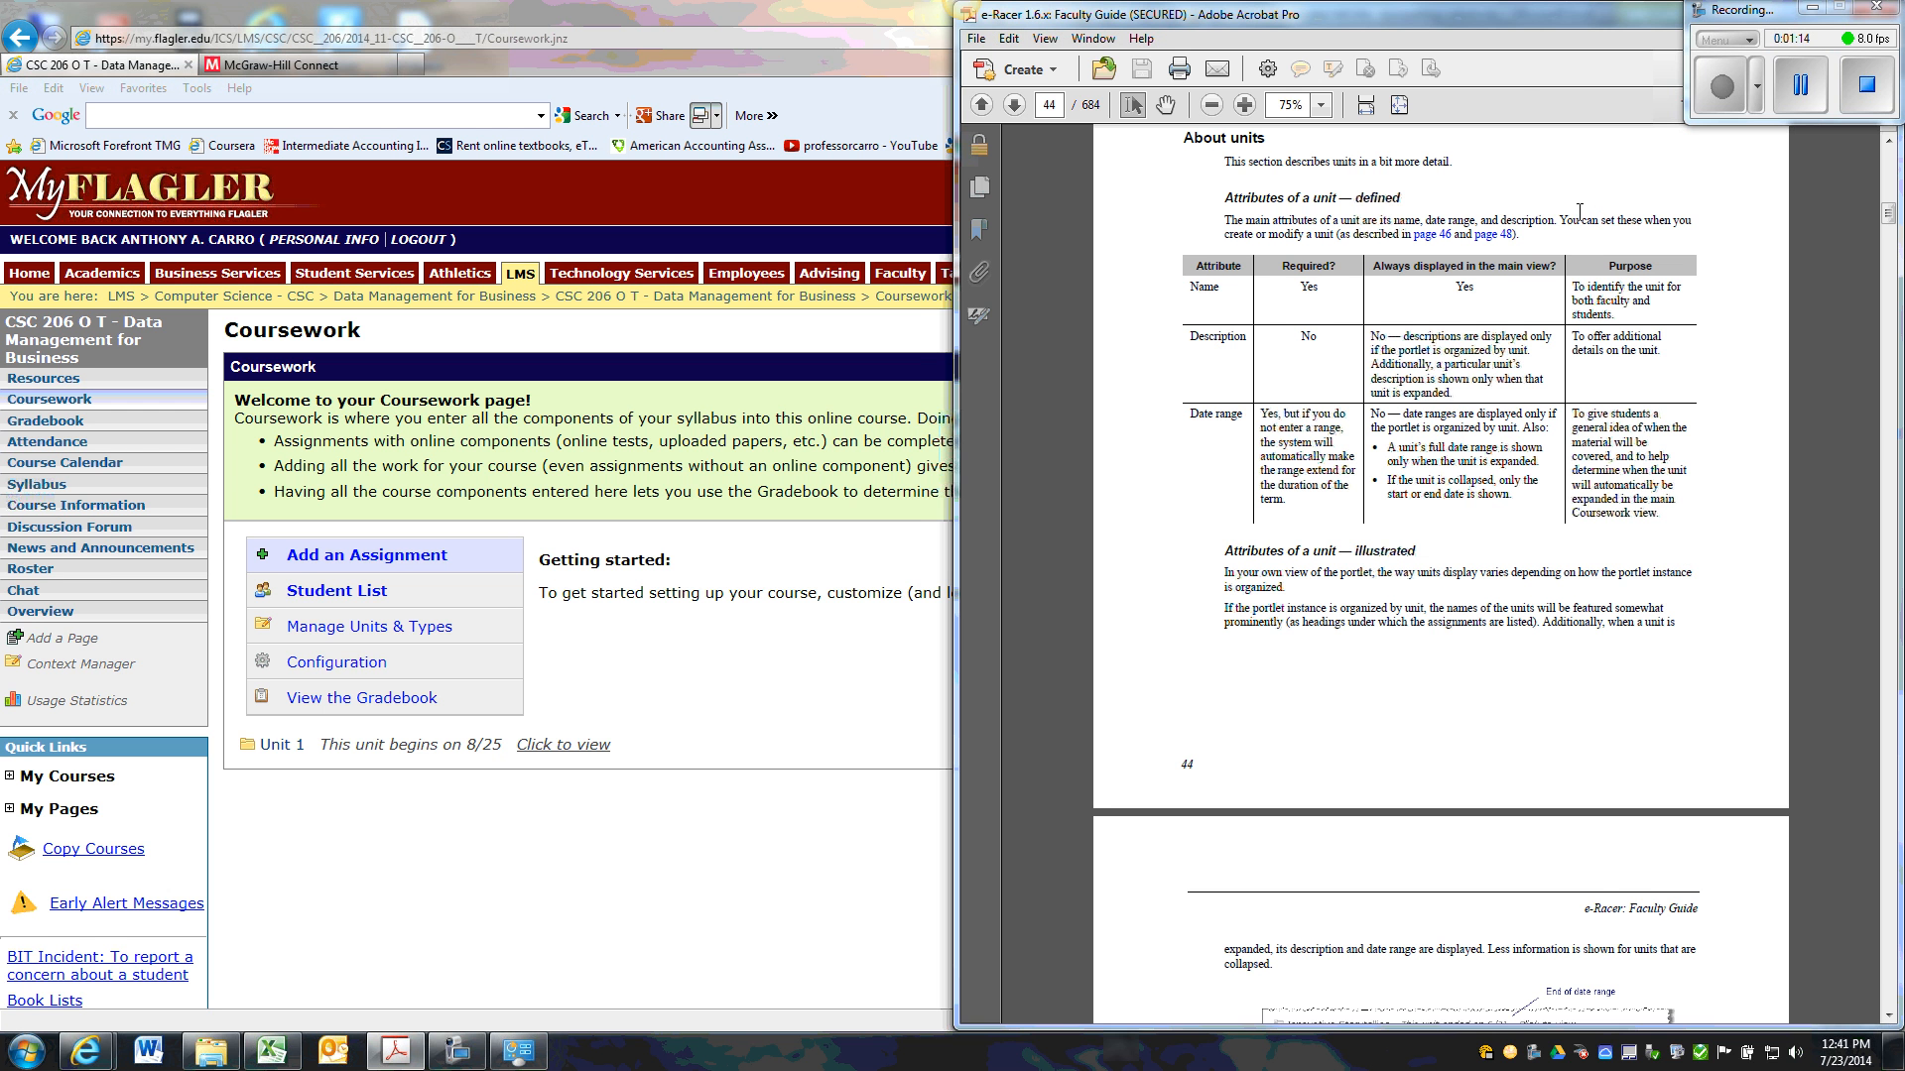
pyautogui.moveTo(1508, 20); pyautogui.dragTo(1317, 39)
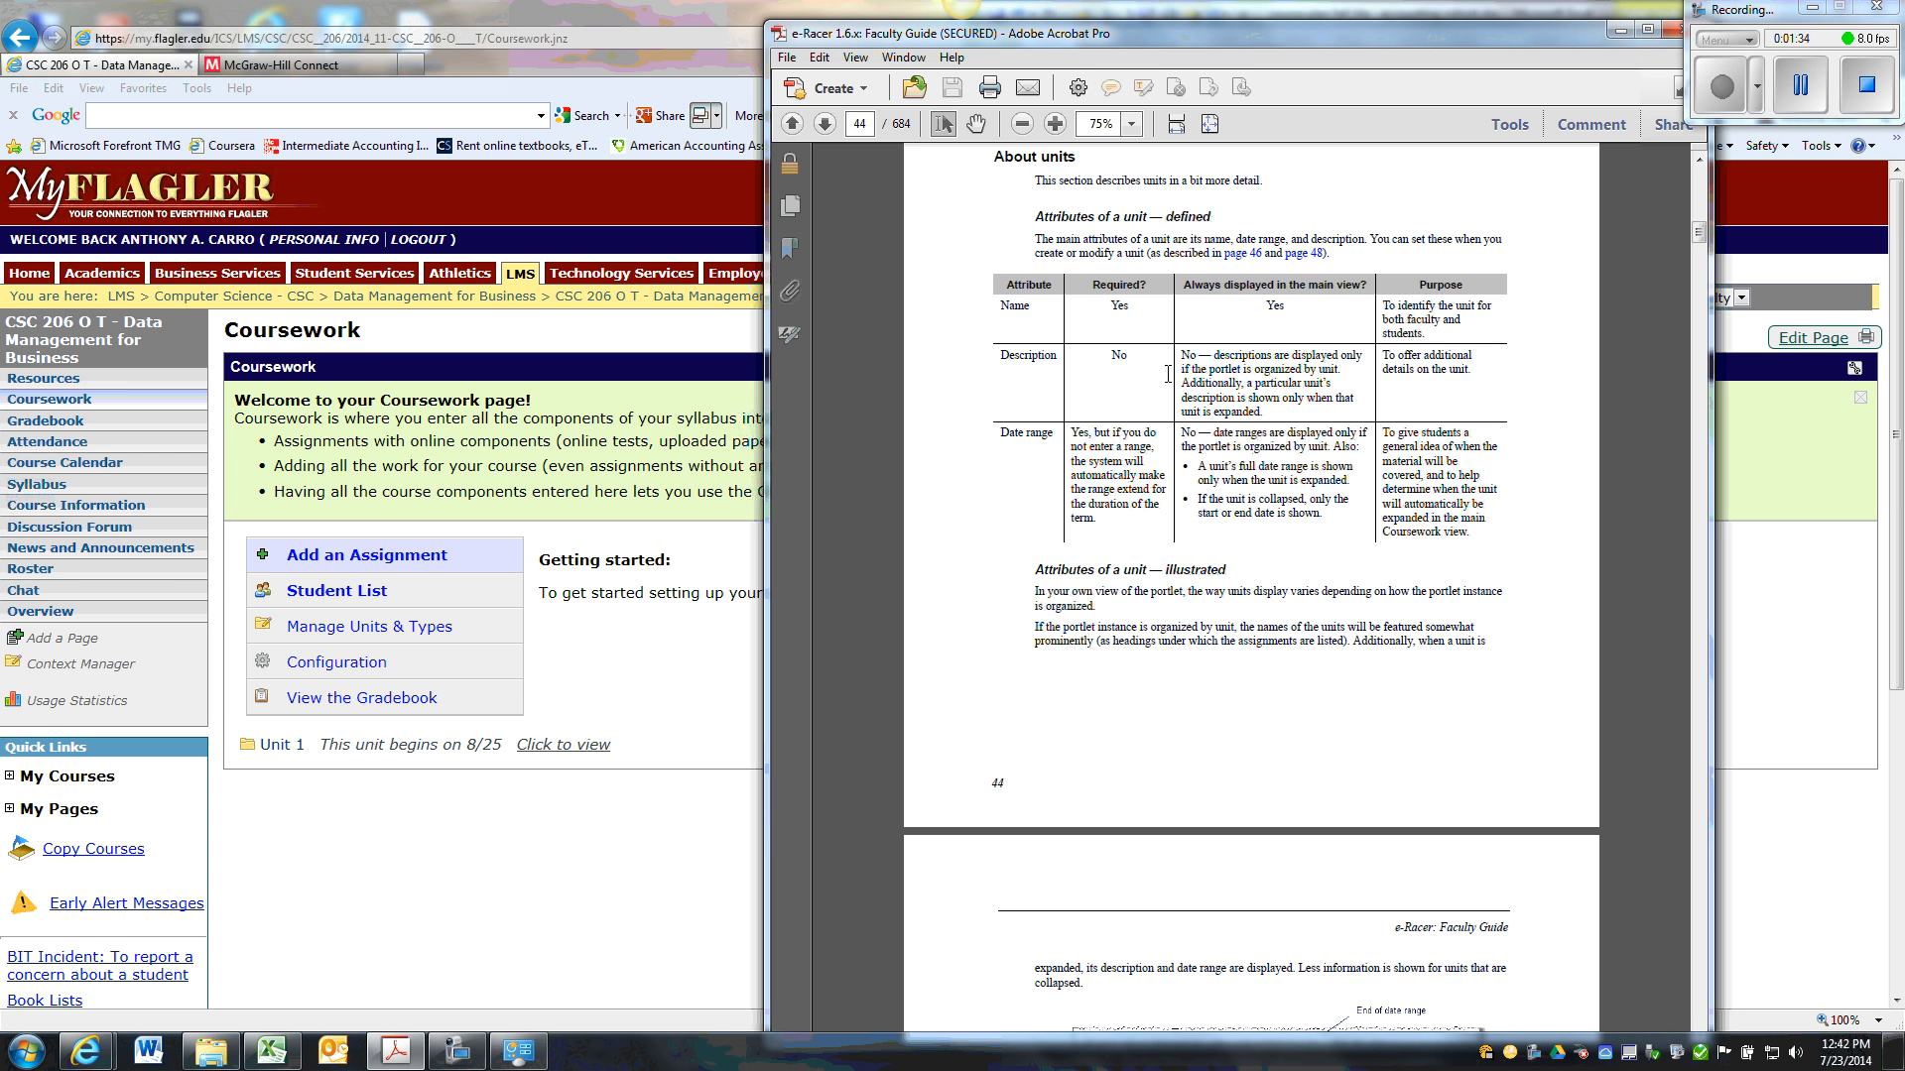
pyautogui.click(1616, 26)
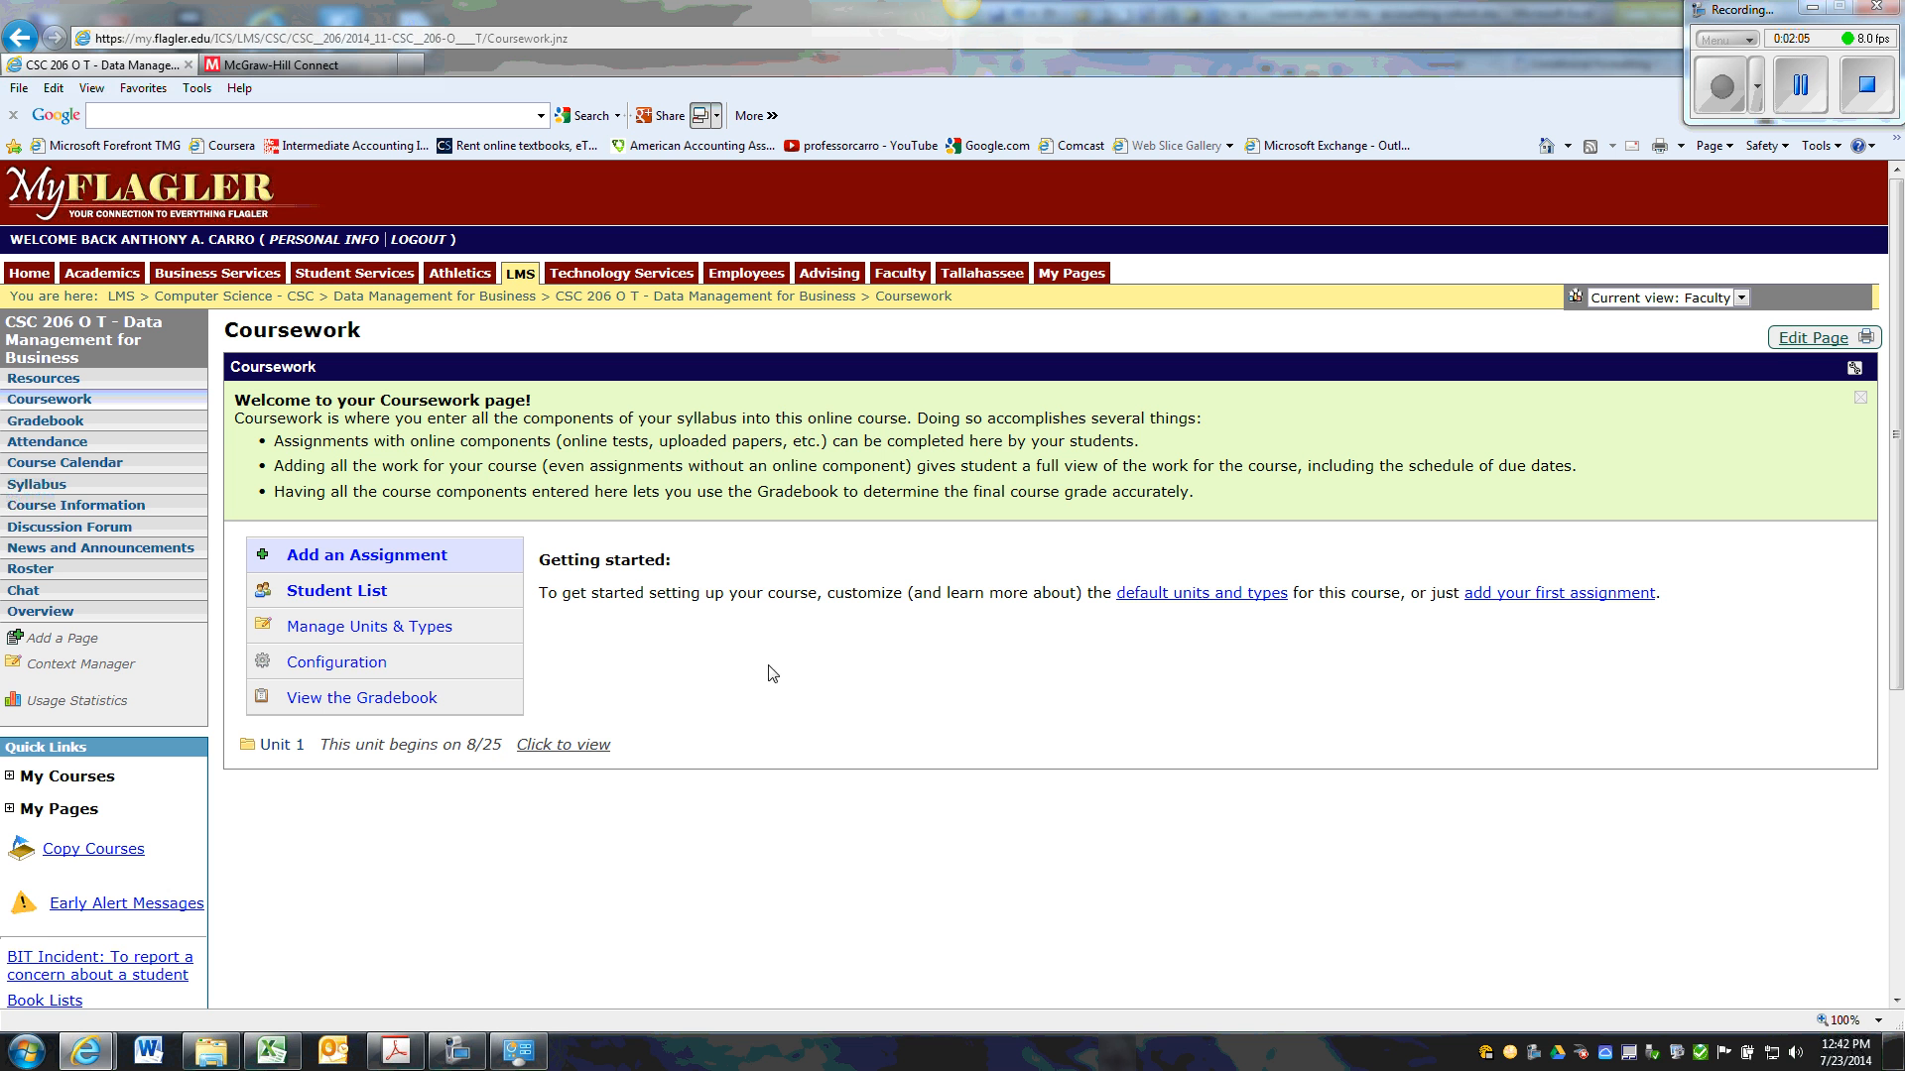
# Open Unit 1 for editing in the coursework's unit and type management and clear its existing name.
pyautogui.click(385, 632)
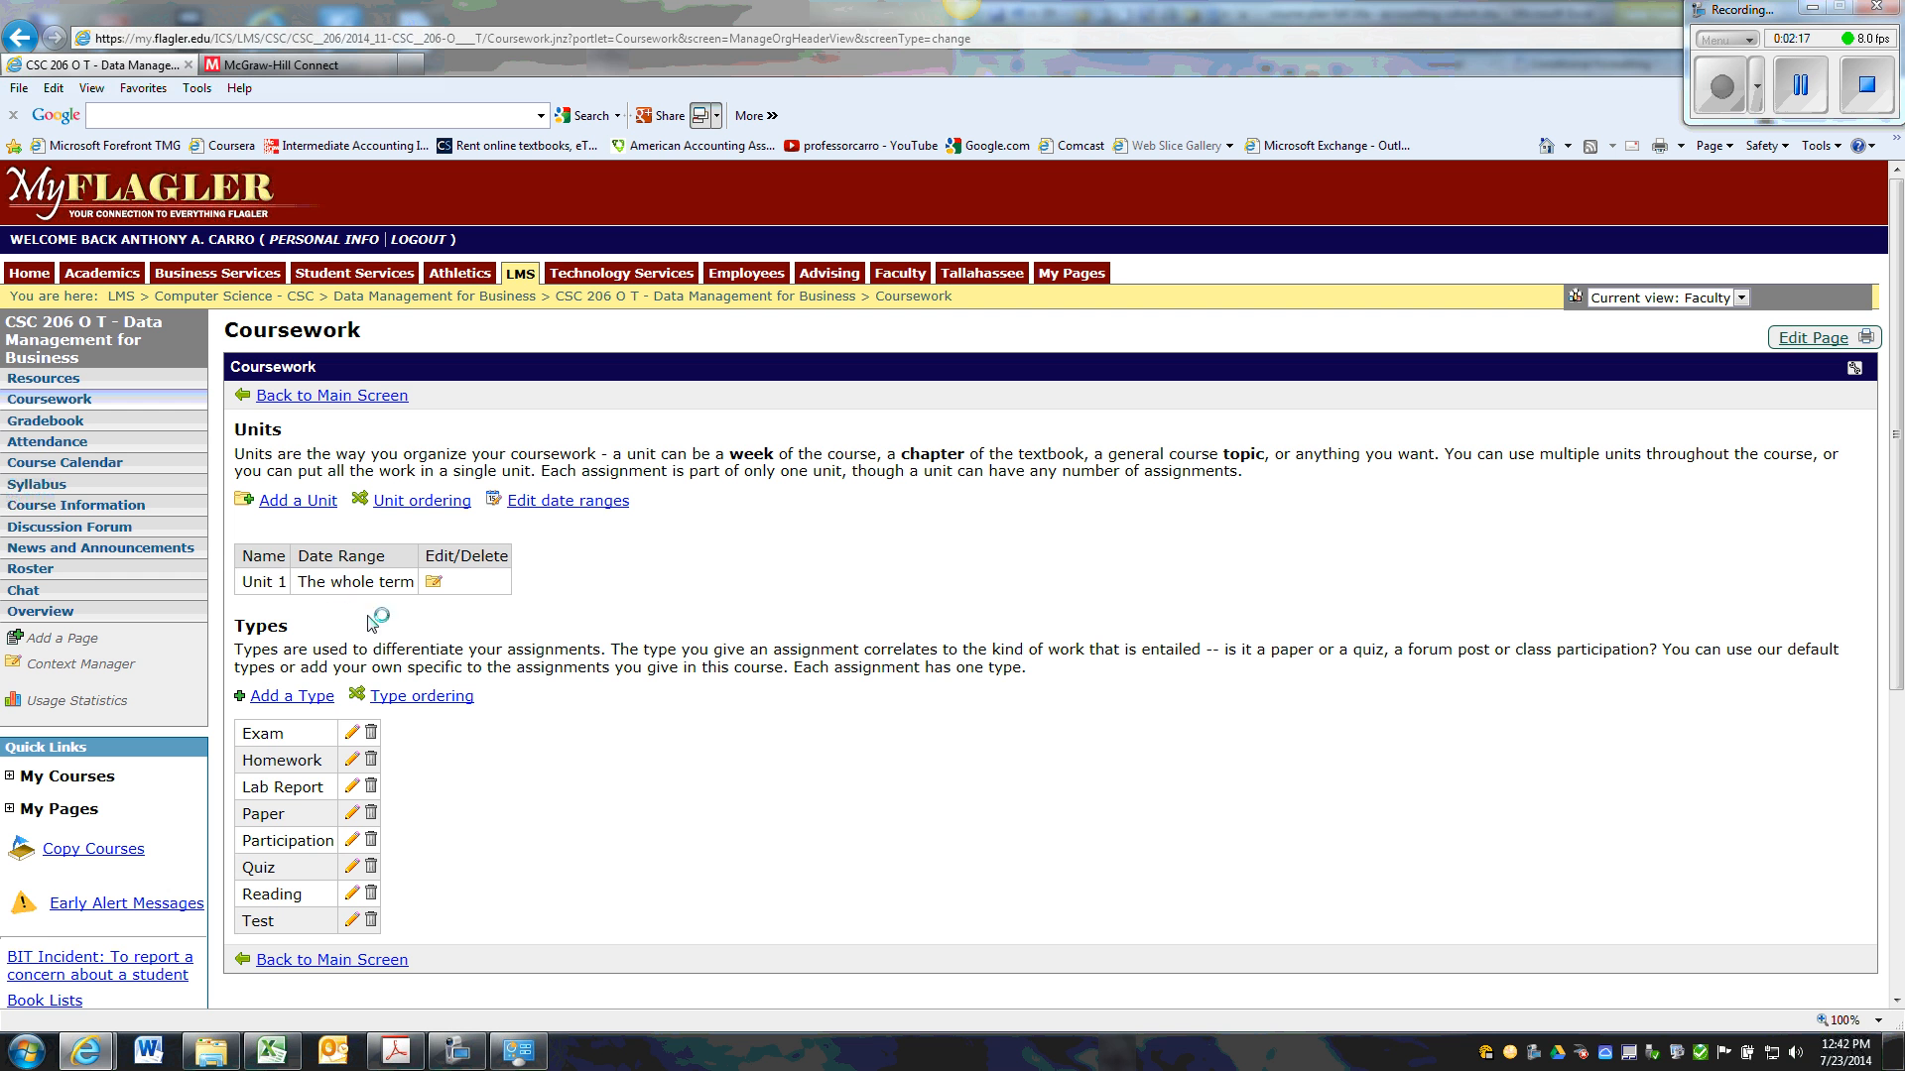
pyautogui.click(438, 583)
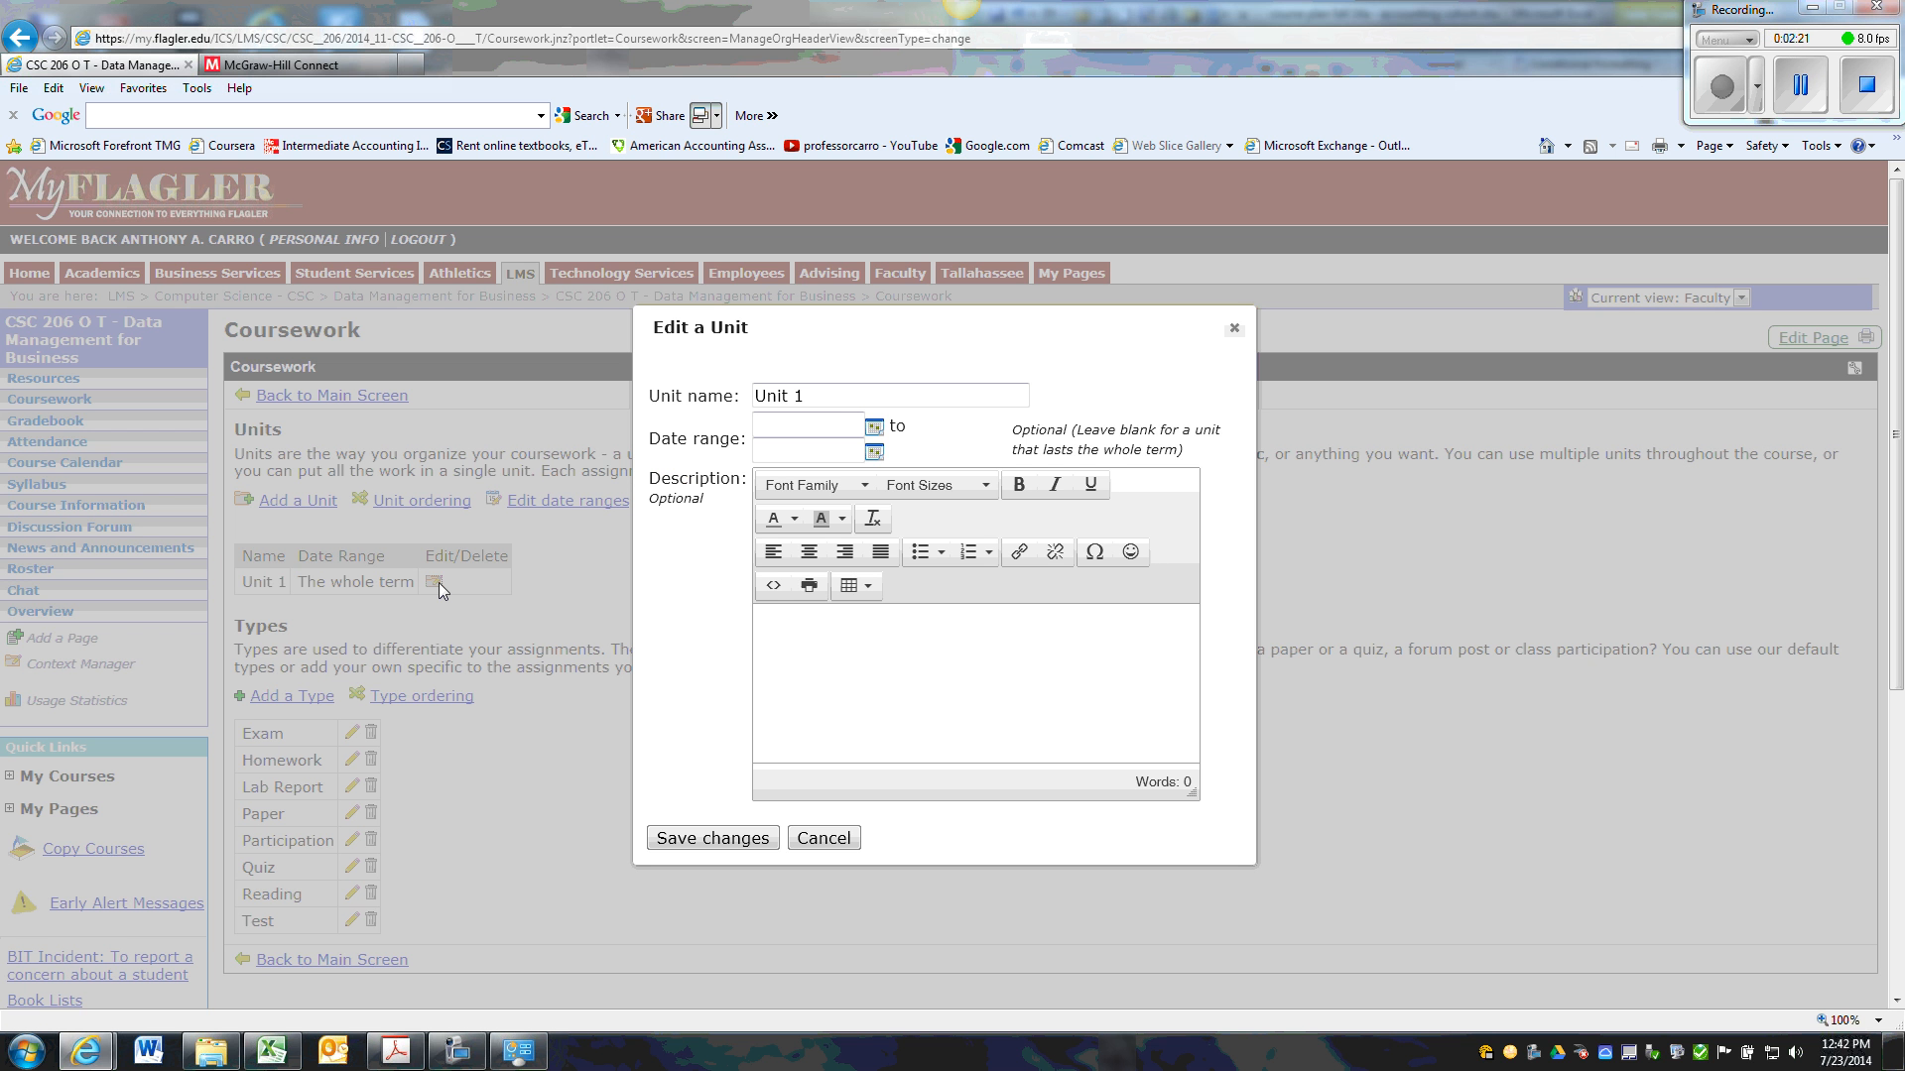
pyautogui.click(850, 395)
pyautogui.press('BackSpace')
pyautogui.press('BackSpace')
pyautogui.press('BackSpace')
pyautogui.press('BackSpace')
pyautogui.press('BackSpace')
pyautogui.press('BackSpace')
# Place the browser beside the Excel course plan and bring the exam topics and skill columns into view.
pyautogui.moveTo(1356, 18); pyautogui.dragTo(1, 15)
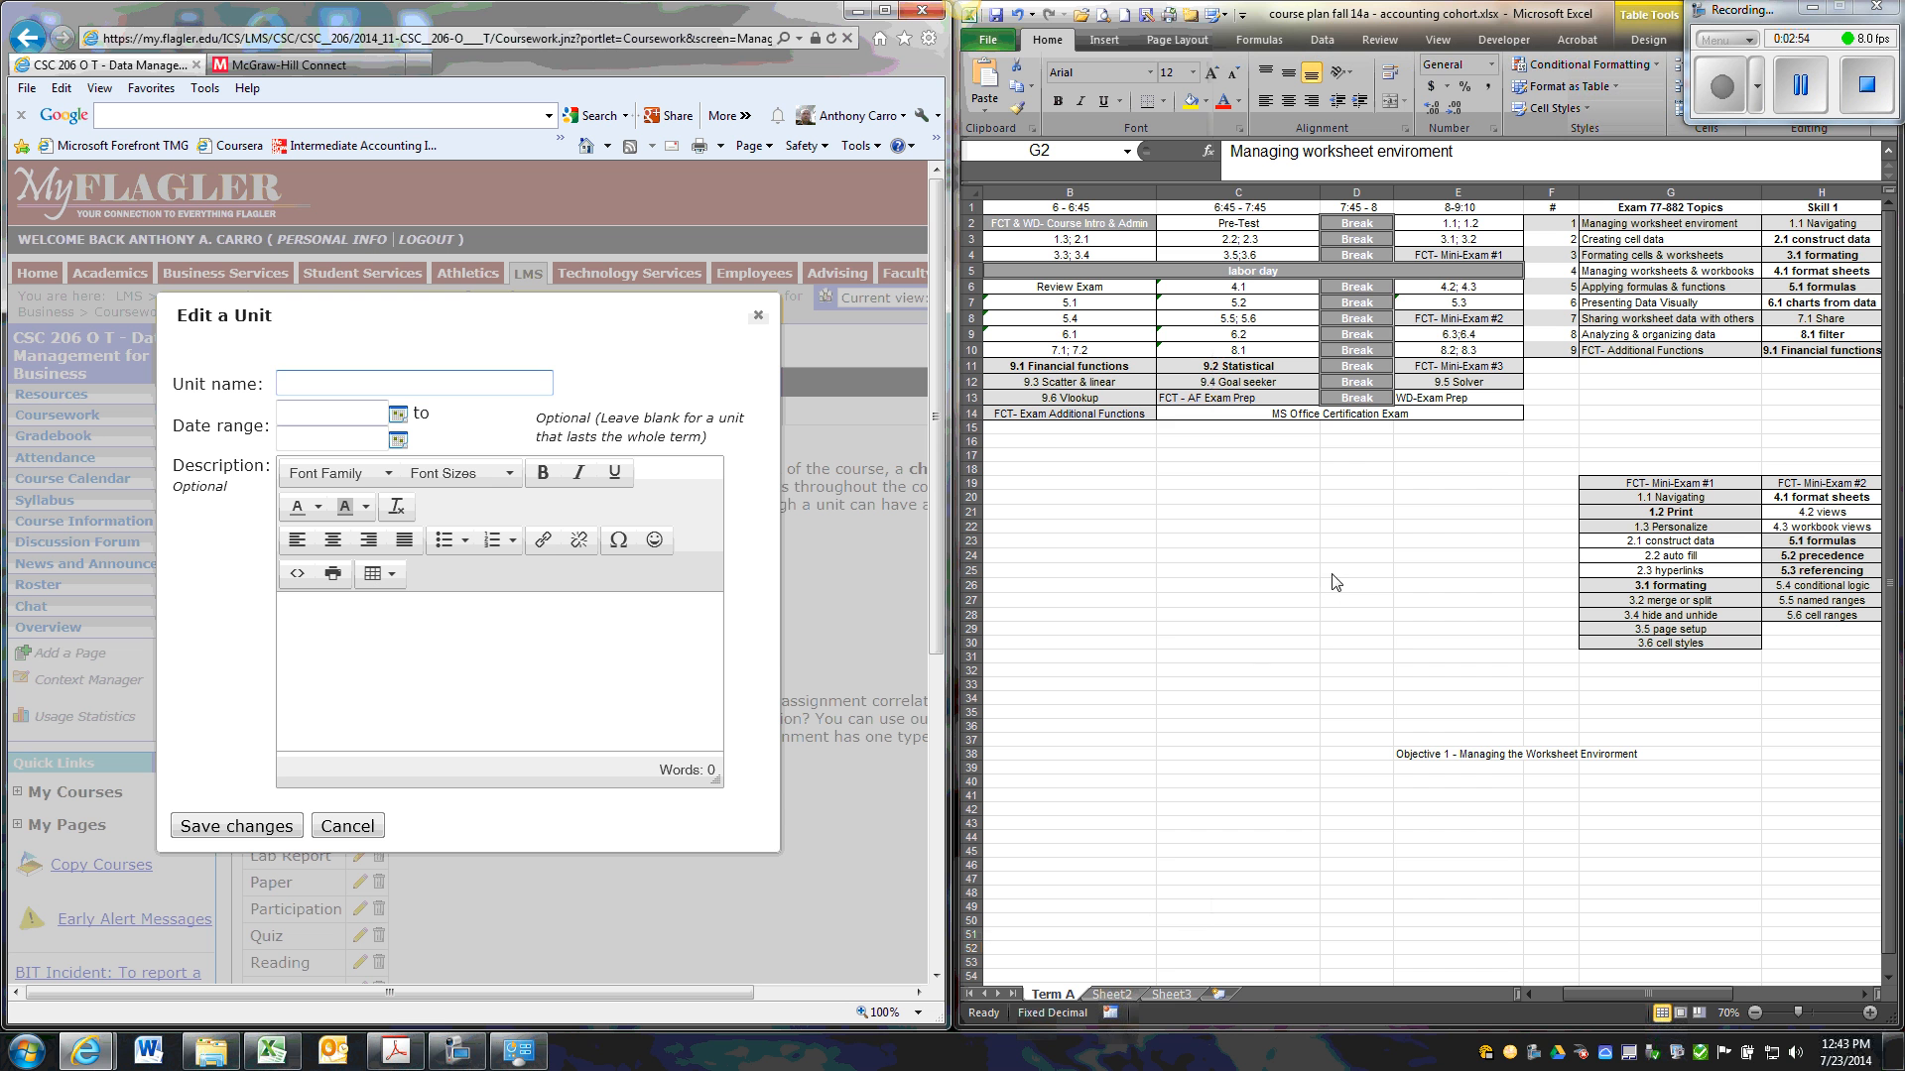
pyautogui.click(1863, 995)
pyautogui.click(1863, 995)
pyautogui.click(1863, 995)
pyautogui.click(1863, 995)
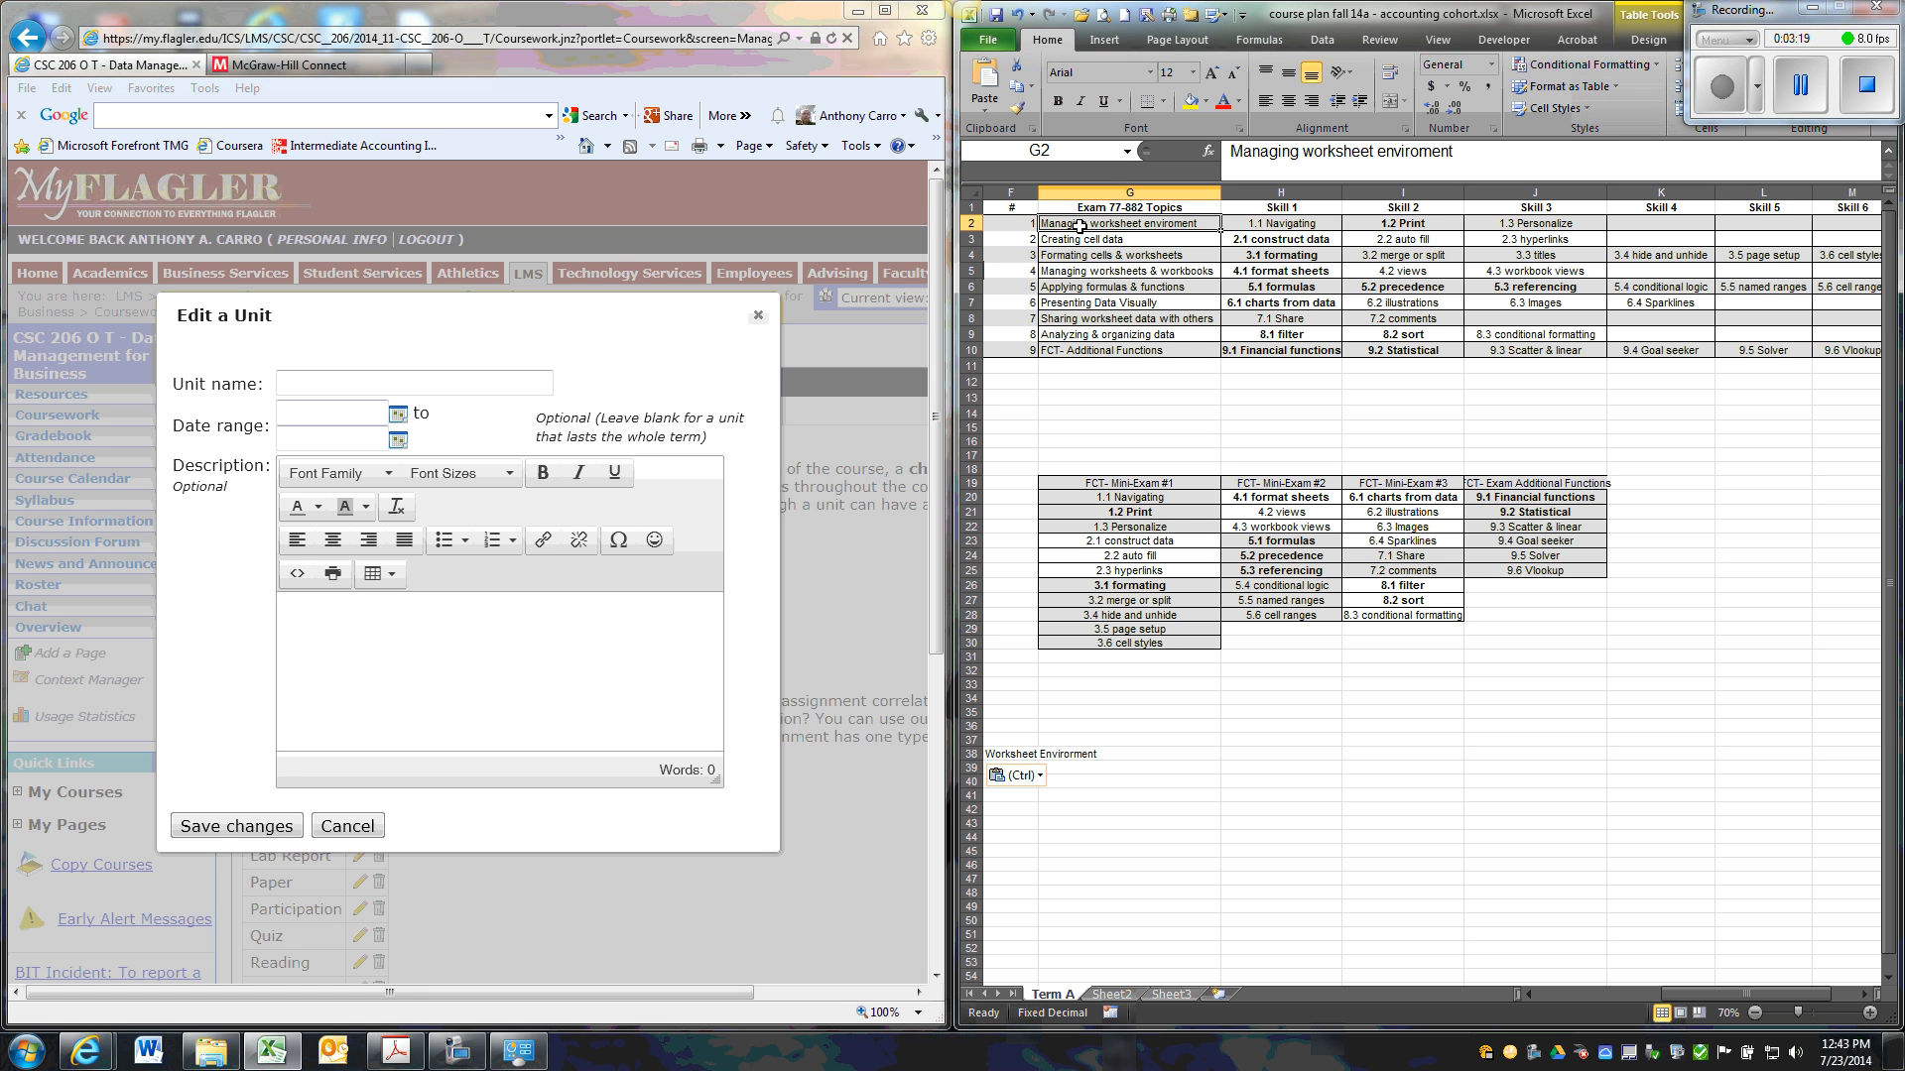
# Enter "Objective 1 - " as the beginning of the unit's name.
pyautogui.click(329, 381)
pyautogui.click(330, 380)
pyautogui.write('O')
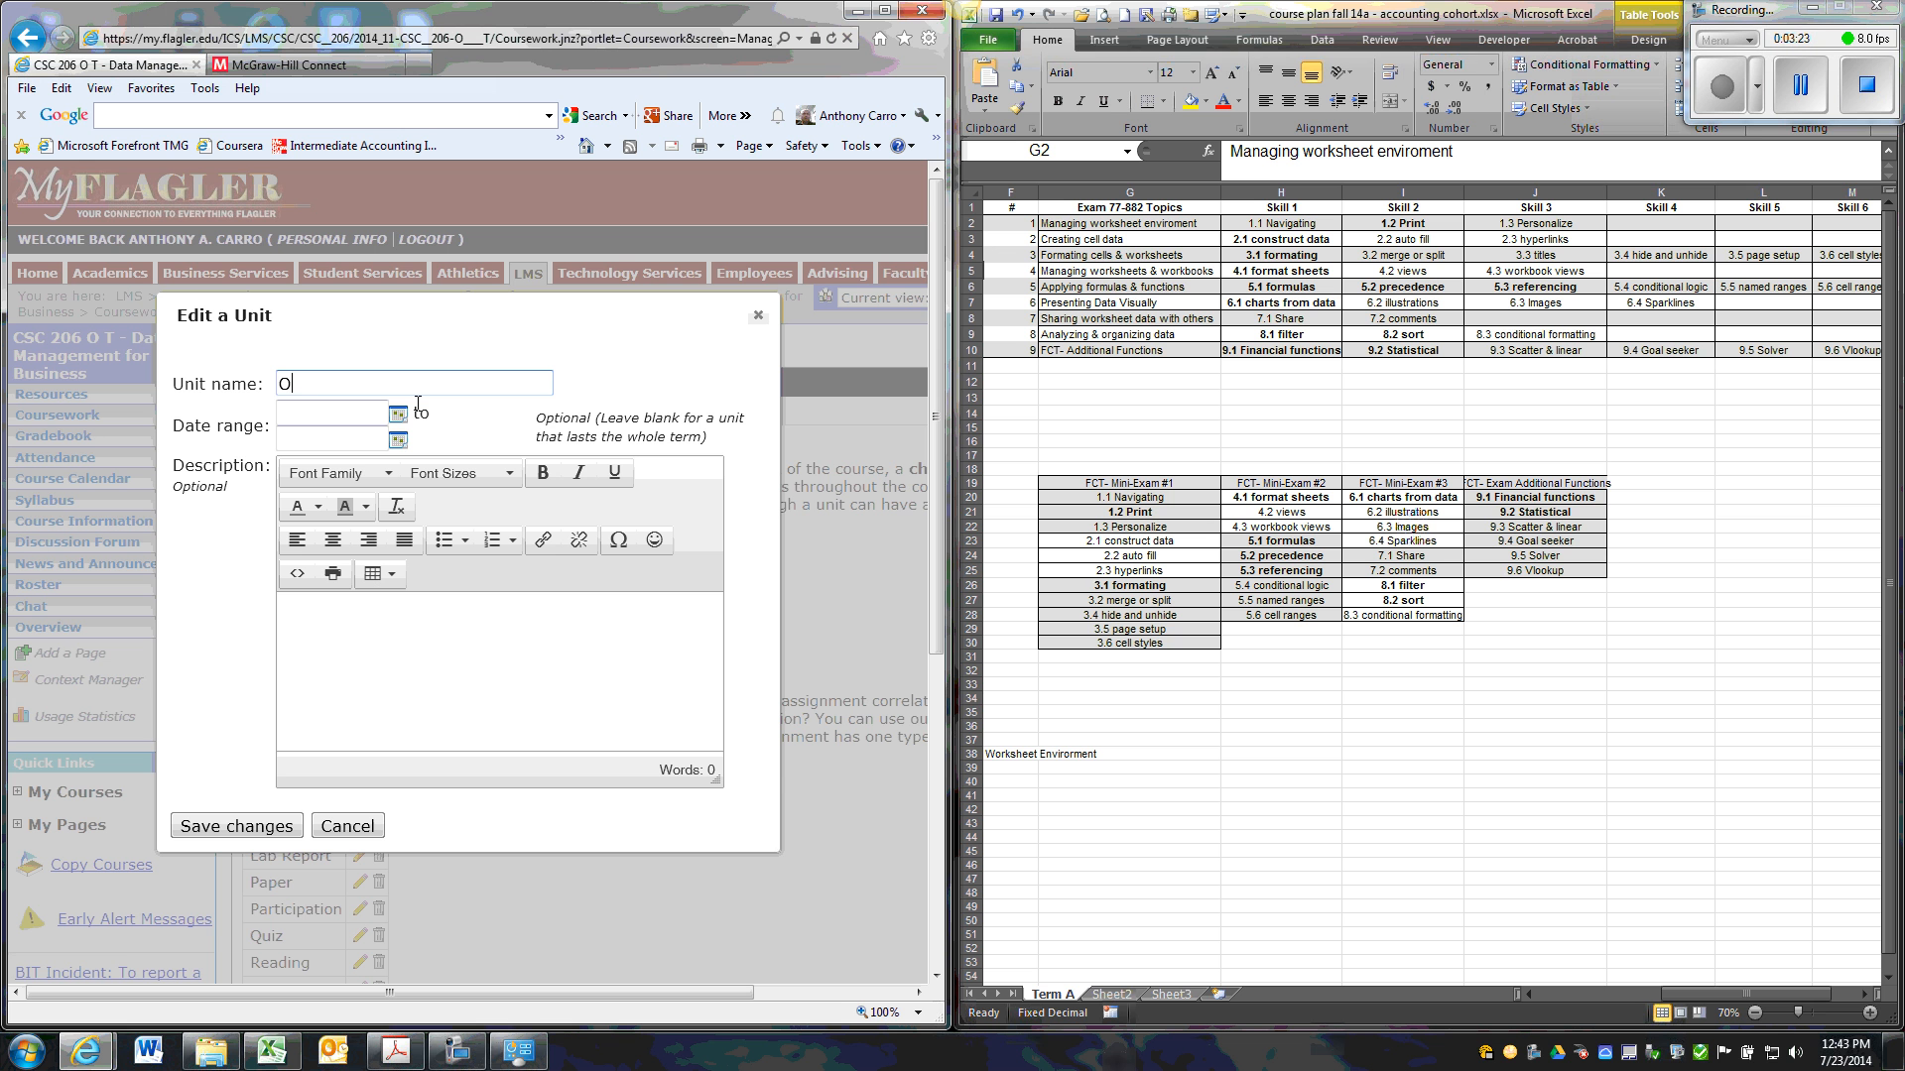
pyautogui.write('bjectiv')
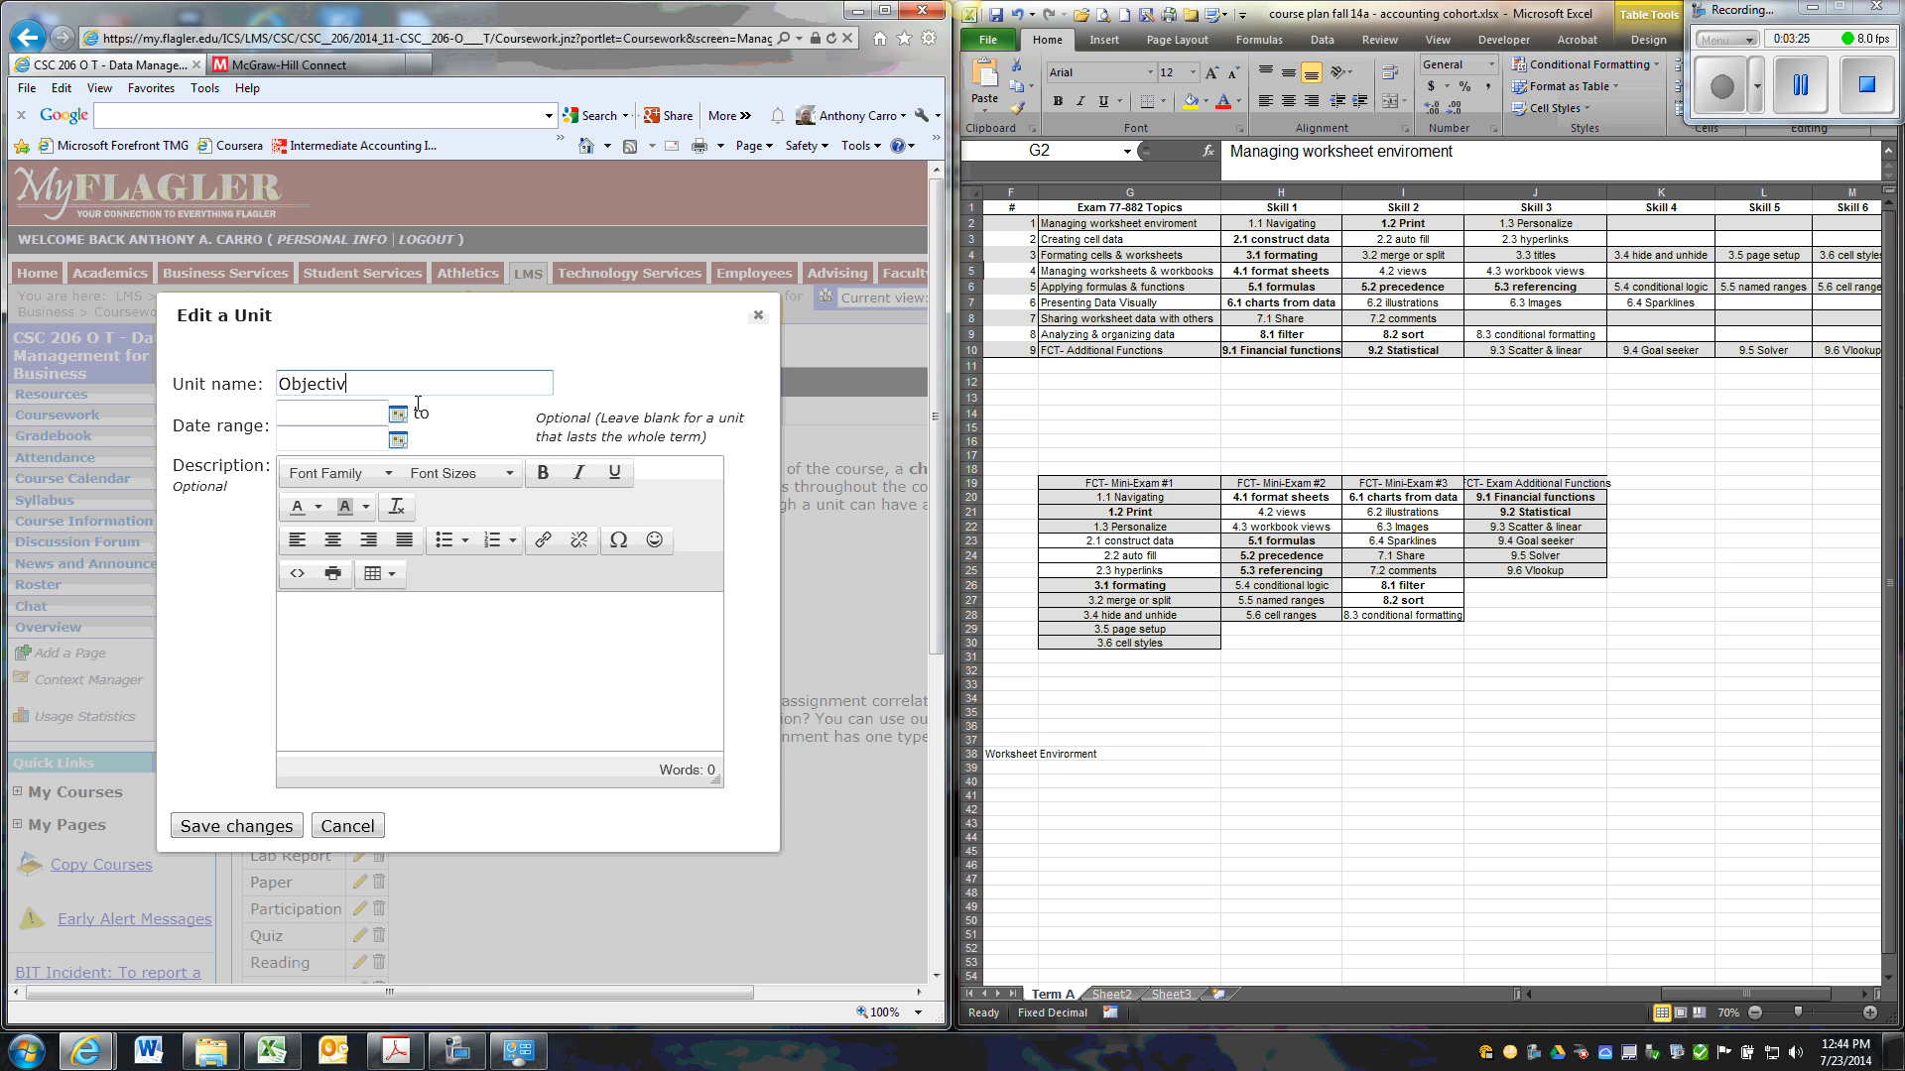
pyautogui.write('e 1 -')
# Append "Managing worksheet enviroment", copied from cell G2 of the Excel course plan, to the unit name and save the unit.
pyautogui.click(1172, 222)
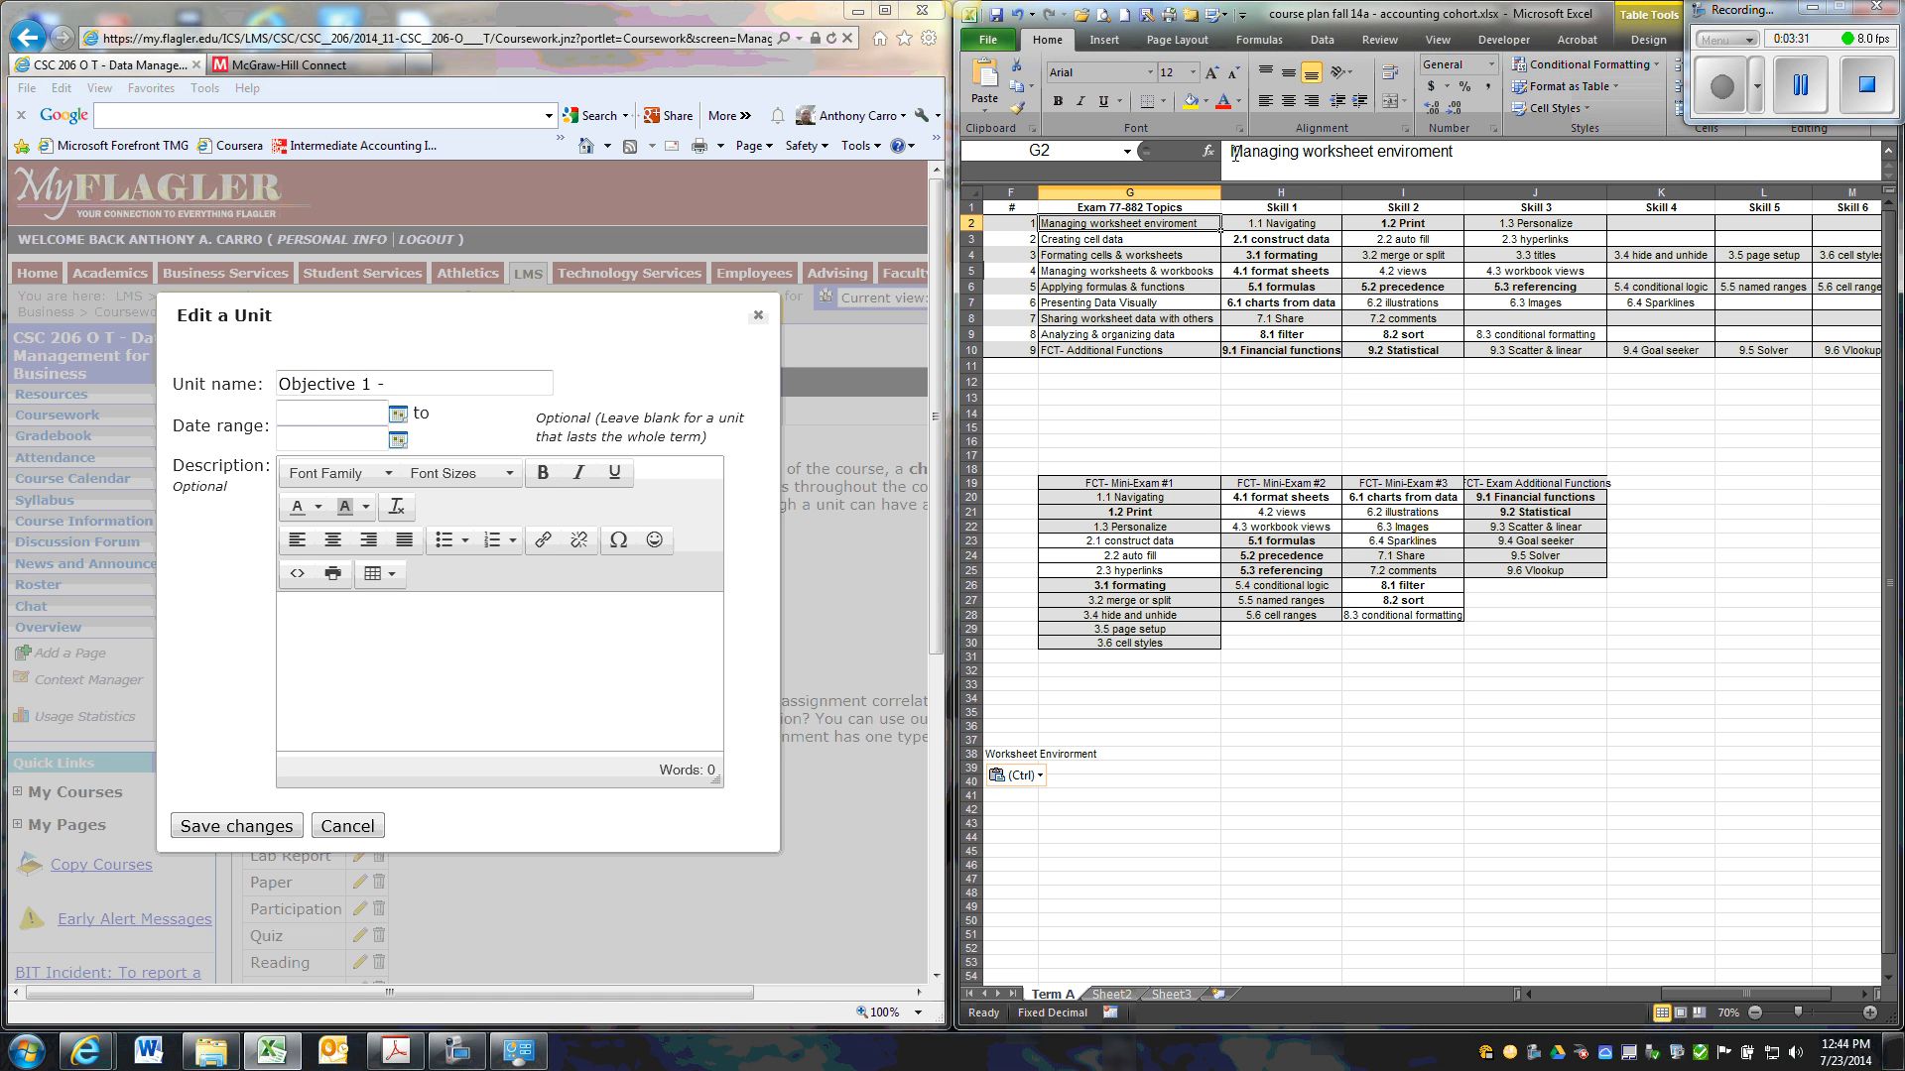
pyautogui.moveTo(1231, 152); pyautogui.dragTo(1458, 151)
pyautogui.hotkey('ctrl', 'c')
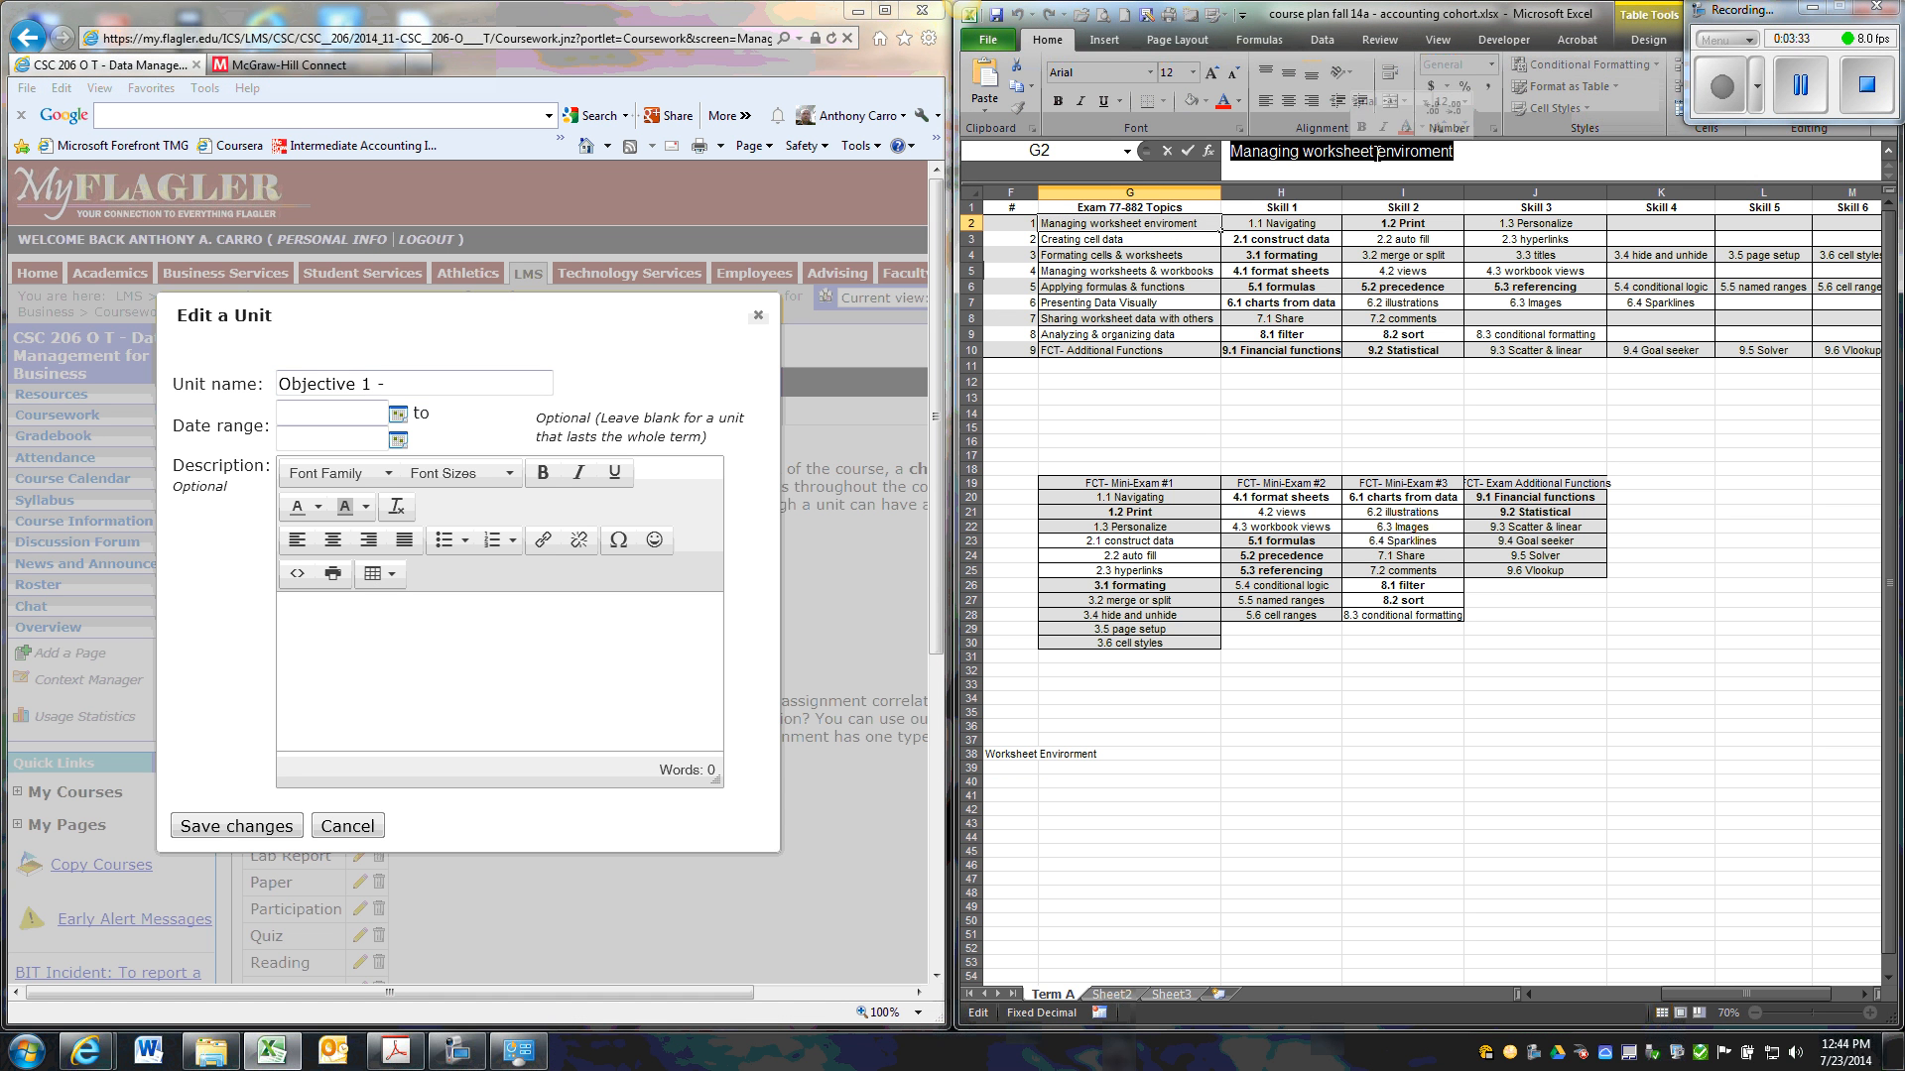
pyautogui.rightClick(1176, 154)
pyautogui.click(1223, 187)
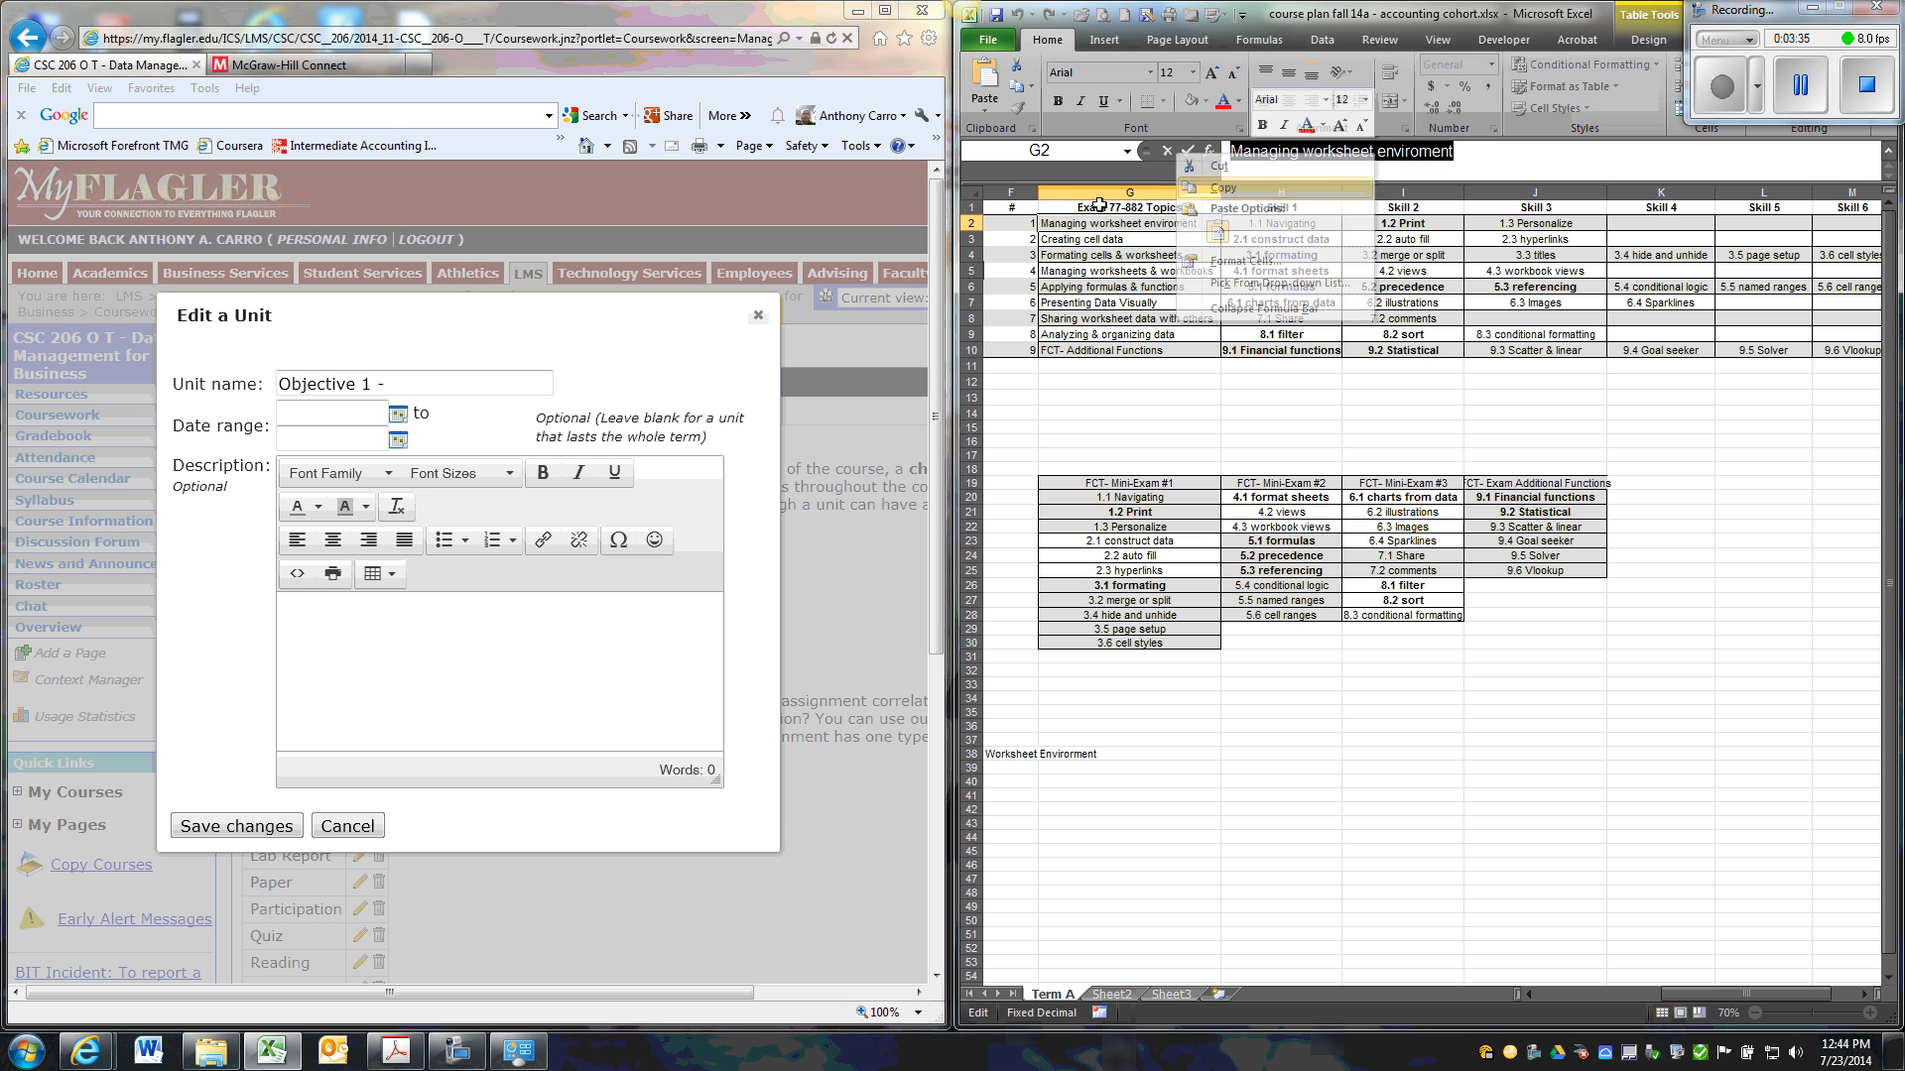
pyautogui.click(449, 384)
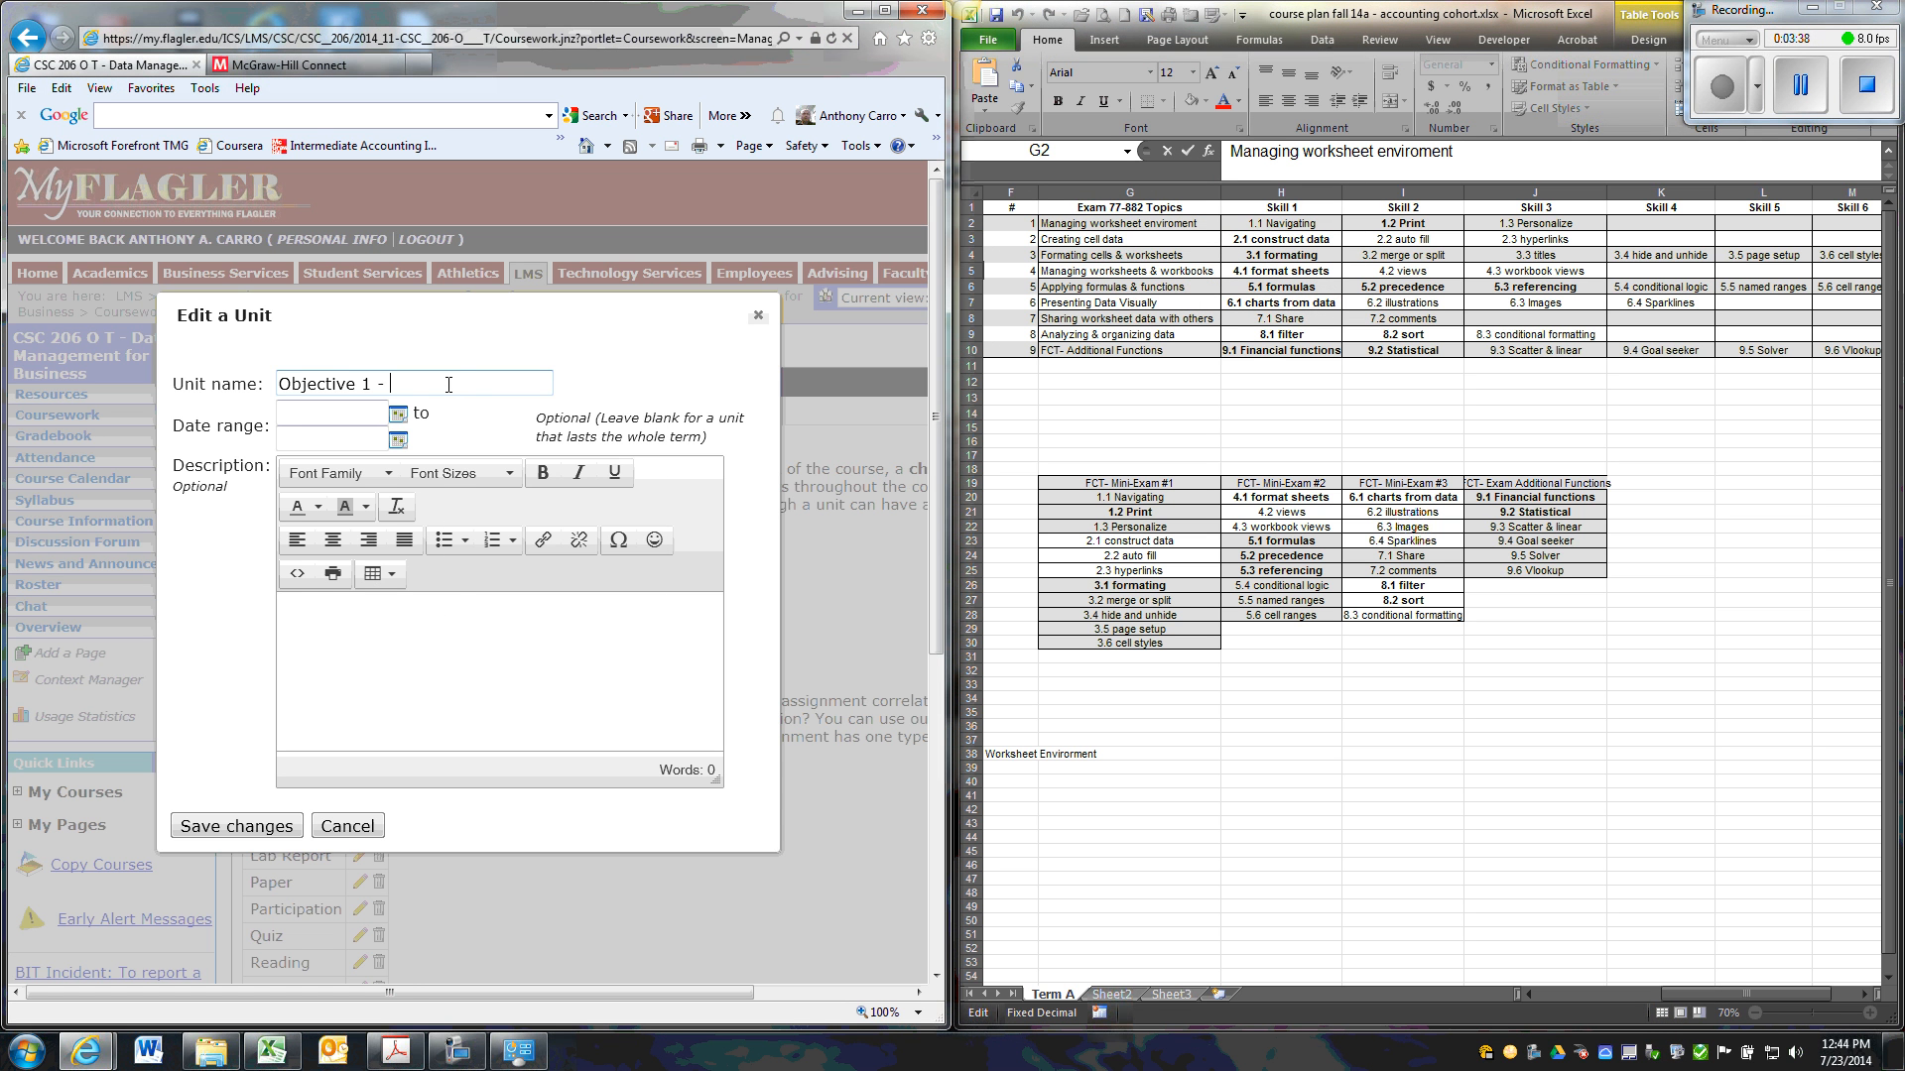
pyautogui.rightClick(449, 384)
pyautogui.click(501, 472)
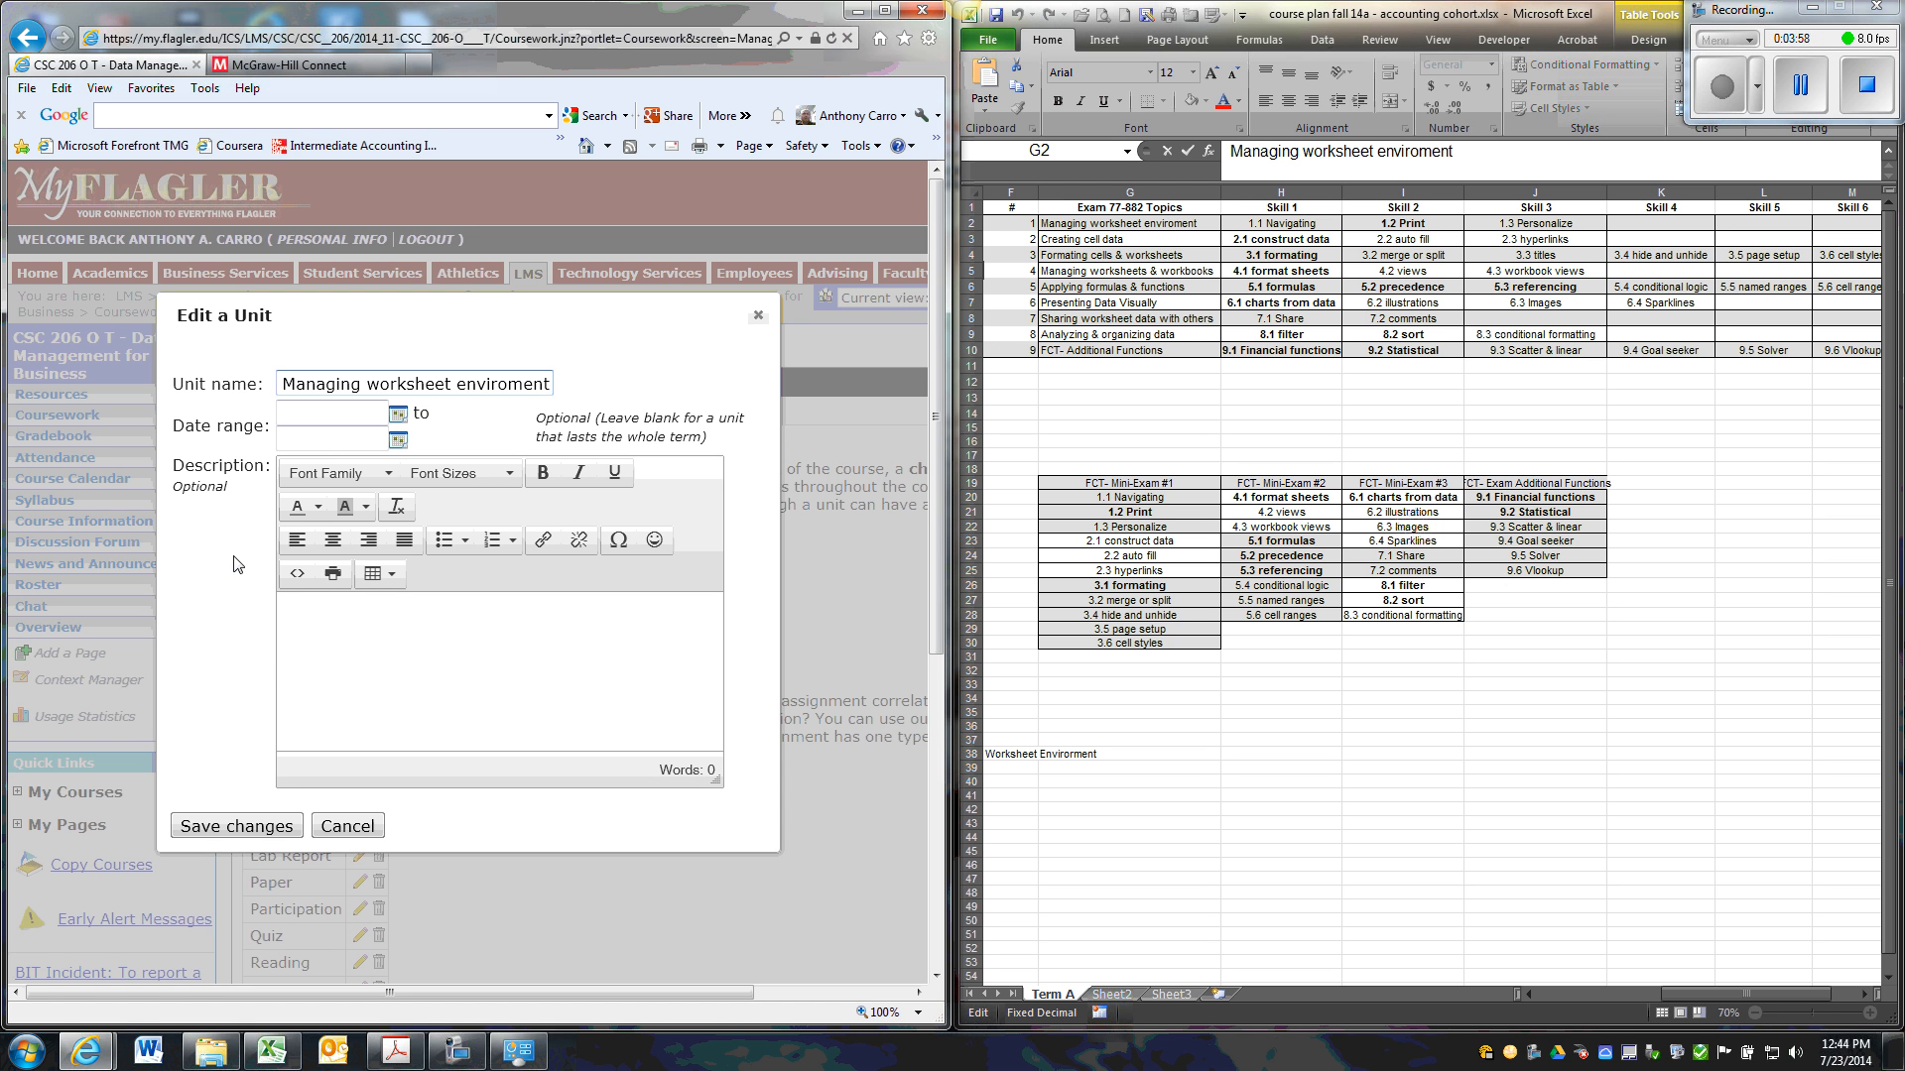
pyautogui.click(264, 826)
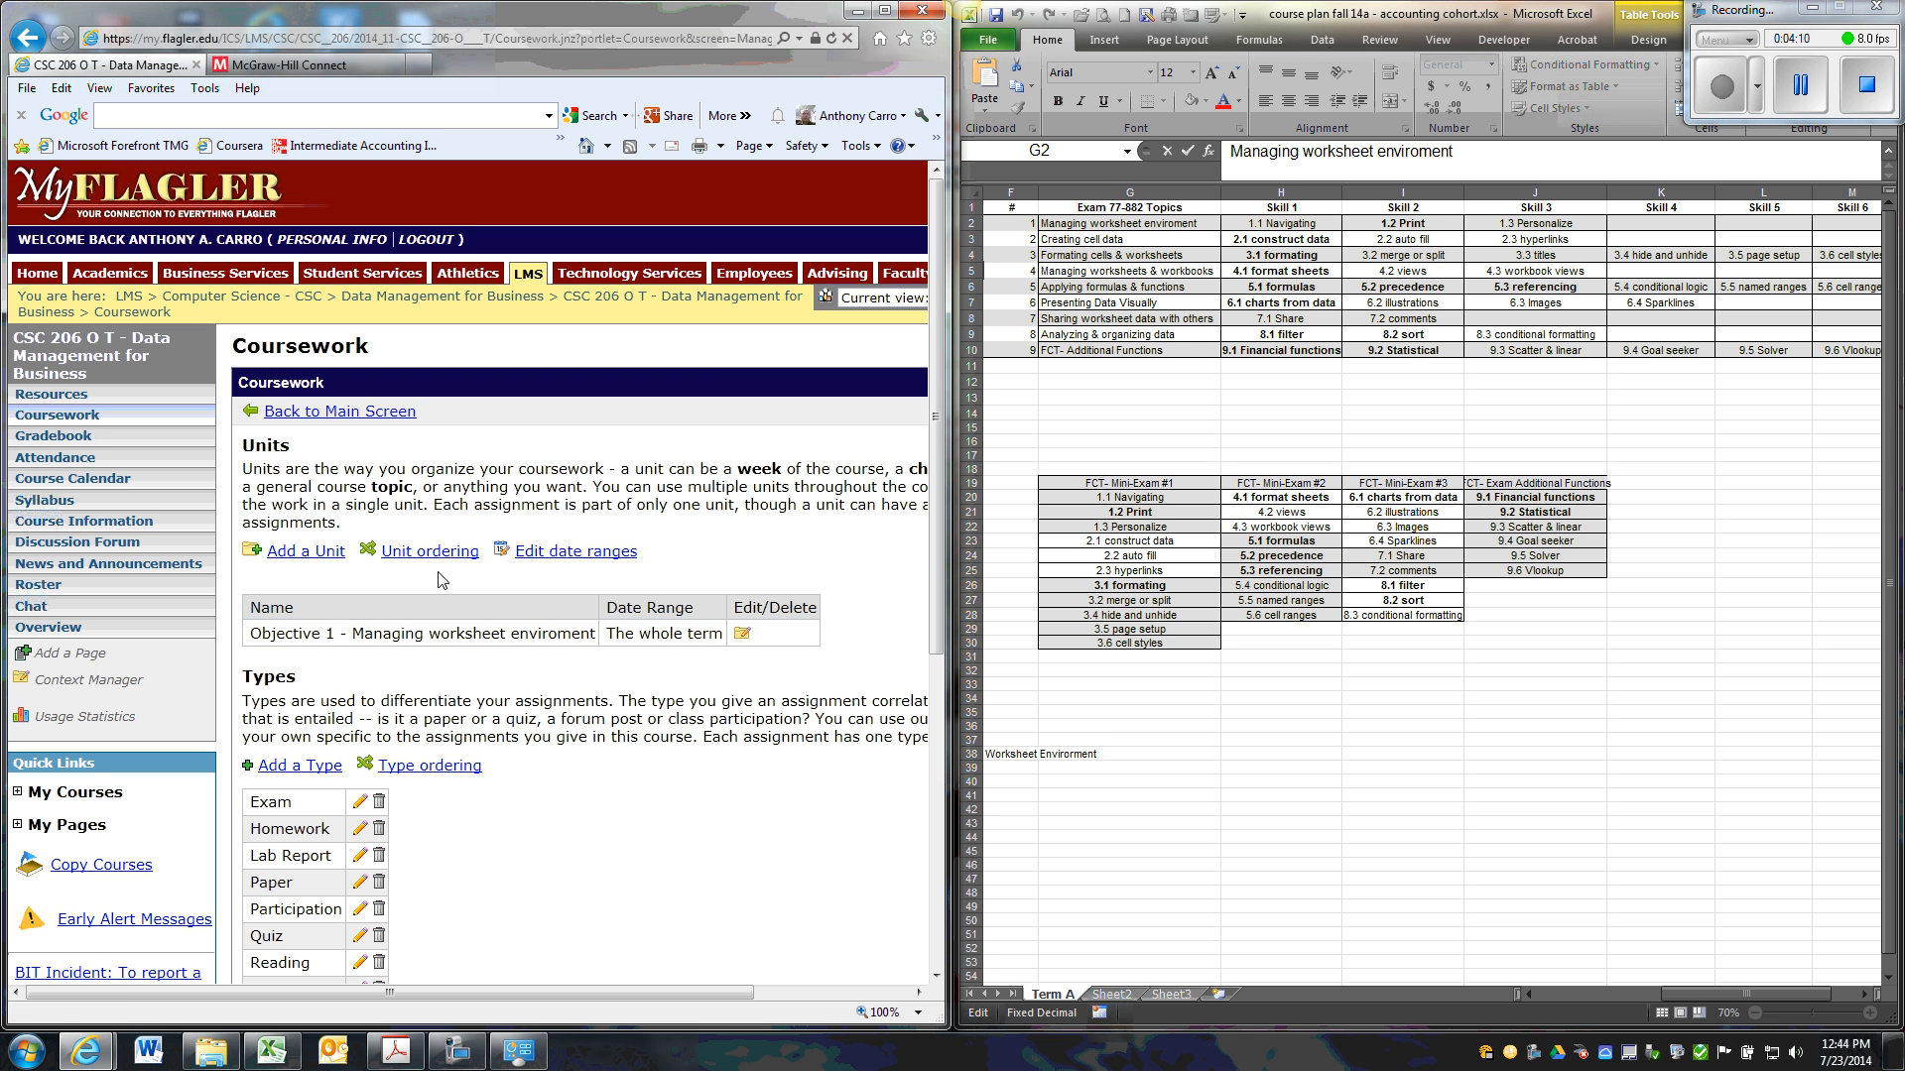
# Start a new unit and begin its name with "Objective 2 - ".
pyautogui.click(318, 558)
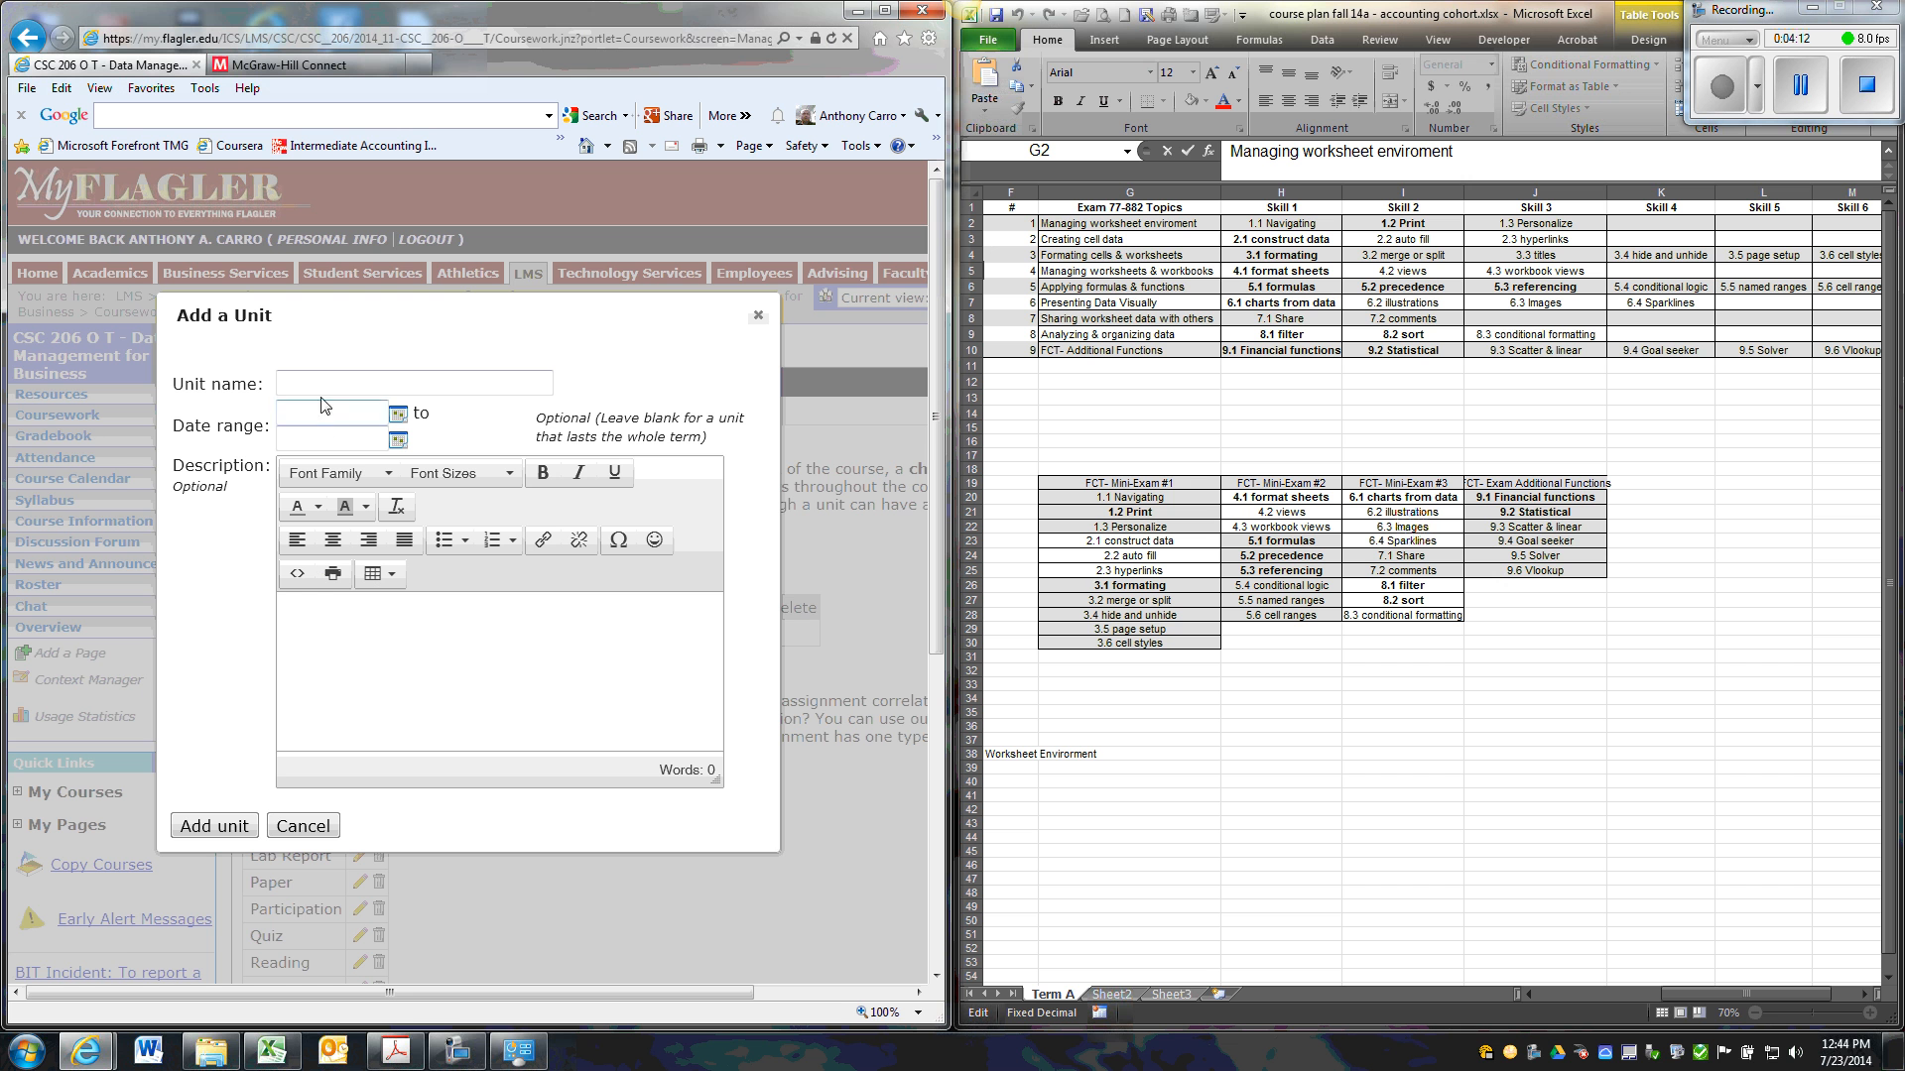
pyautogui.click(324, 383)
pyautogui.write('Objective 2 -')
# Append "Creating cell data", copied from cell G3 of the Excel course plan, to the new unit's name and add the unit.
pyautogui.click(1075, 248)
pyautogui.click(1069, 239)
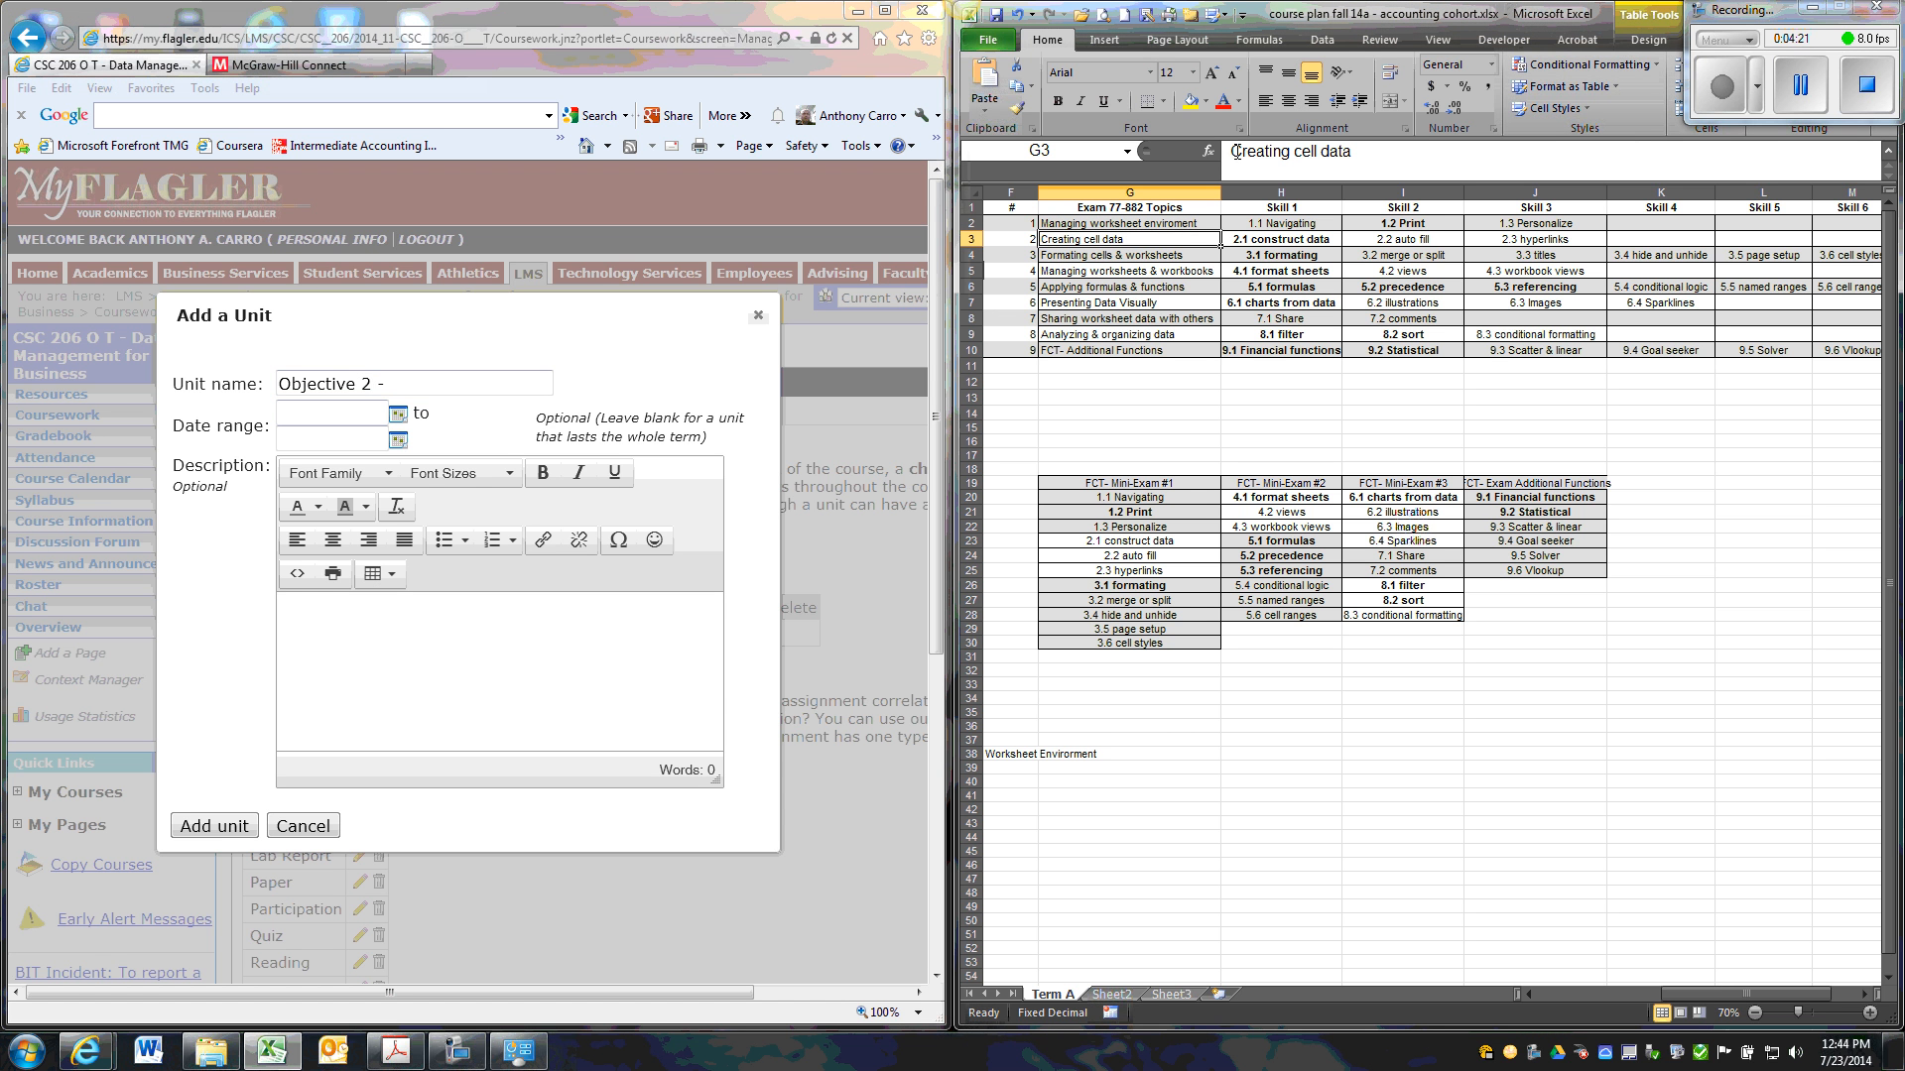
pyautogui.moveTo(1230, 151); pyautogui.dragTo(1357, 154)
pyautogui.hotkey('ctrl', 'c')
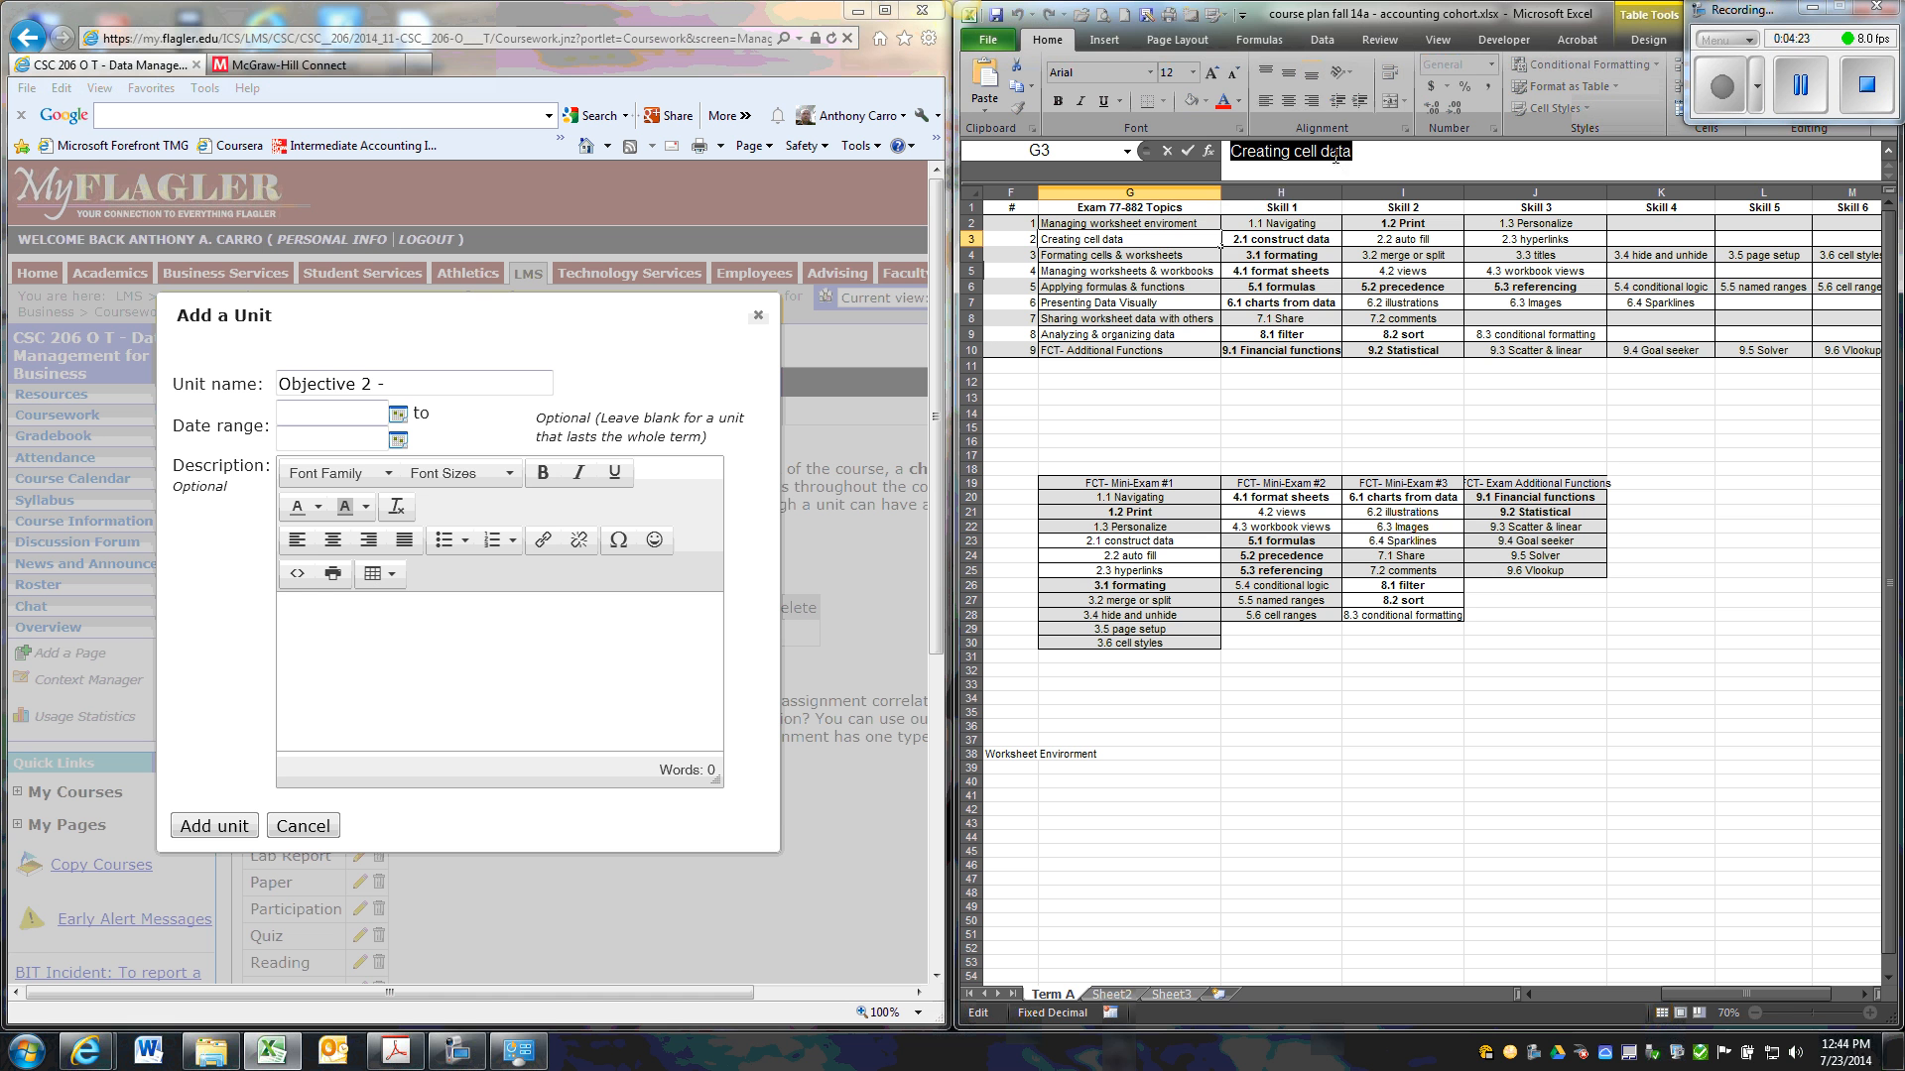
pyautogui.rightClick(1138, 156)
pyautogui.click(1181, 189)
pyautogui.click(427, 385)
pyautogui.rightClick(427, 387)
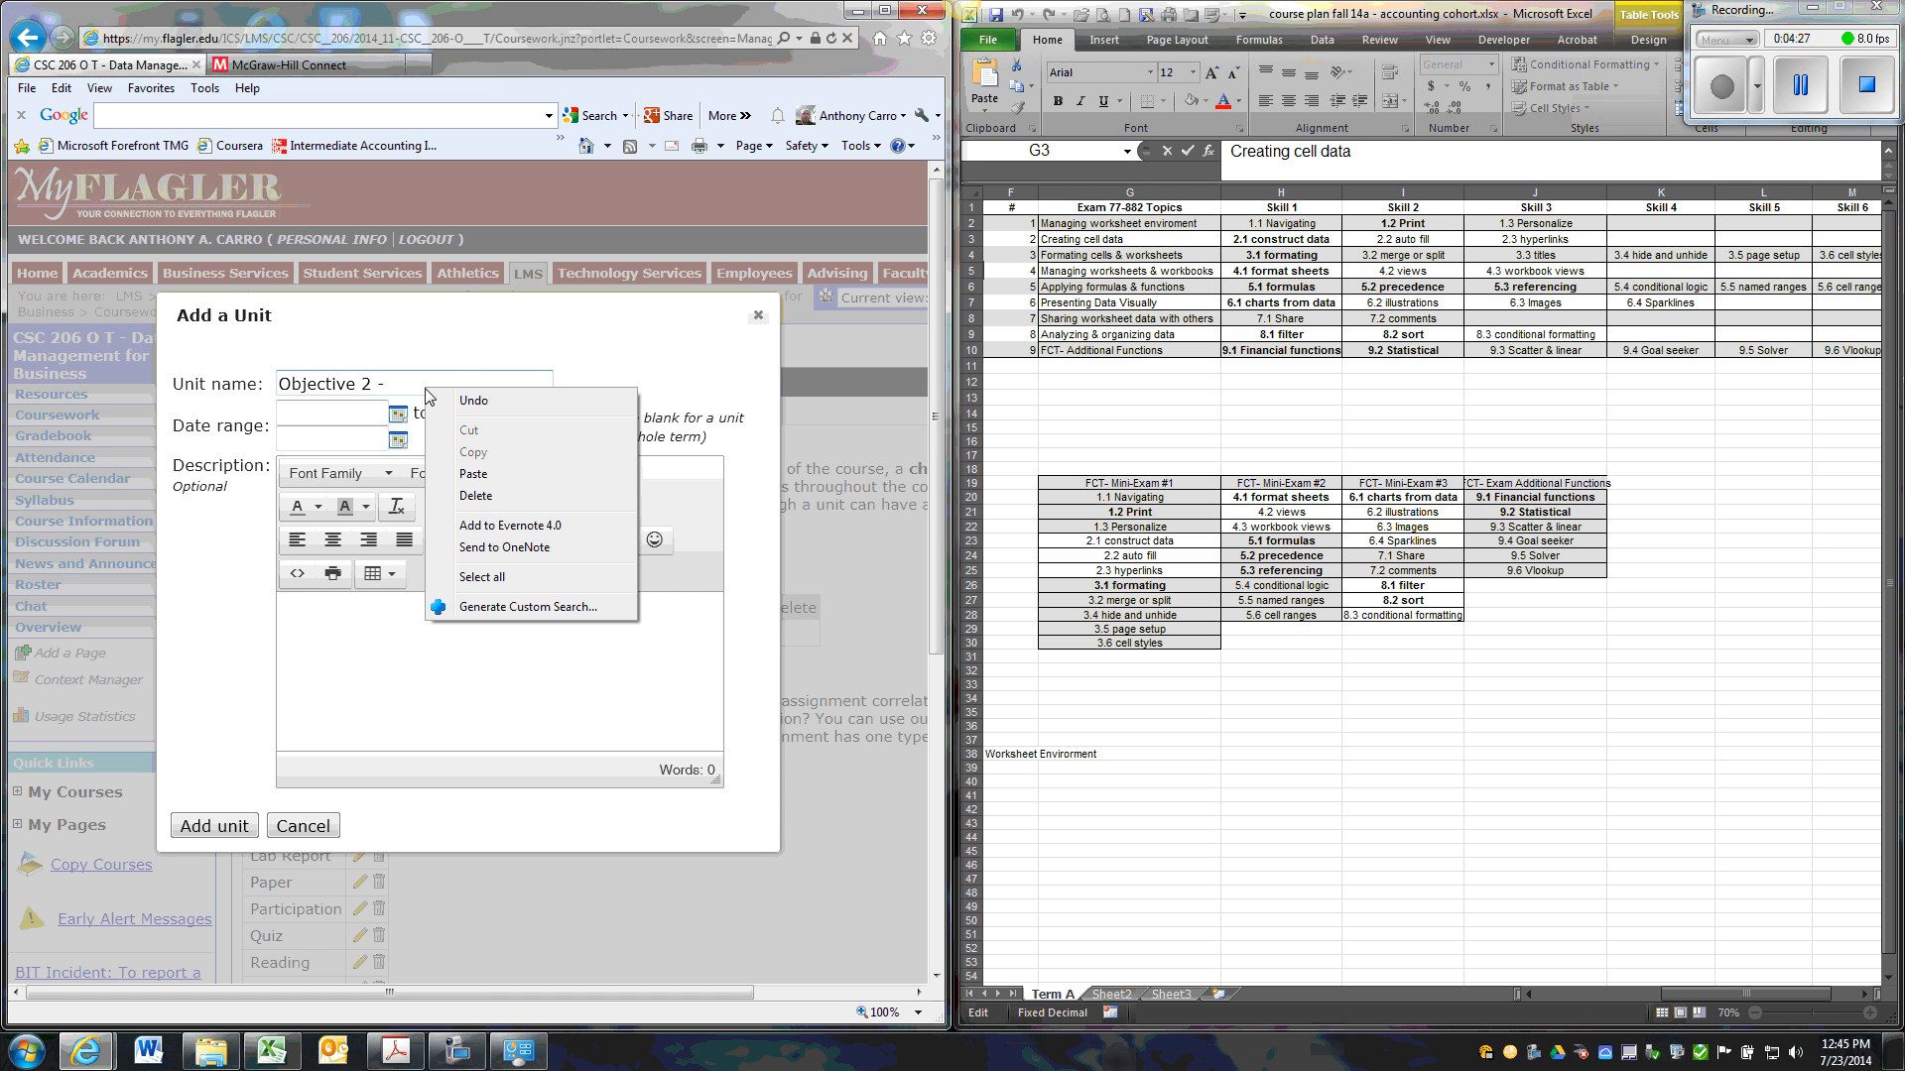
pyautogui.click(466, 478)
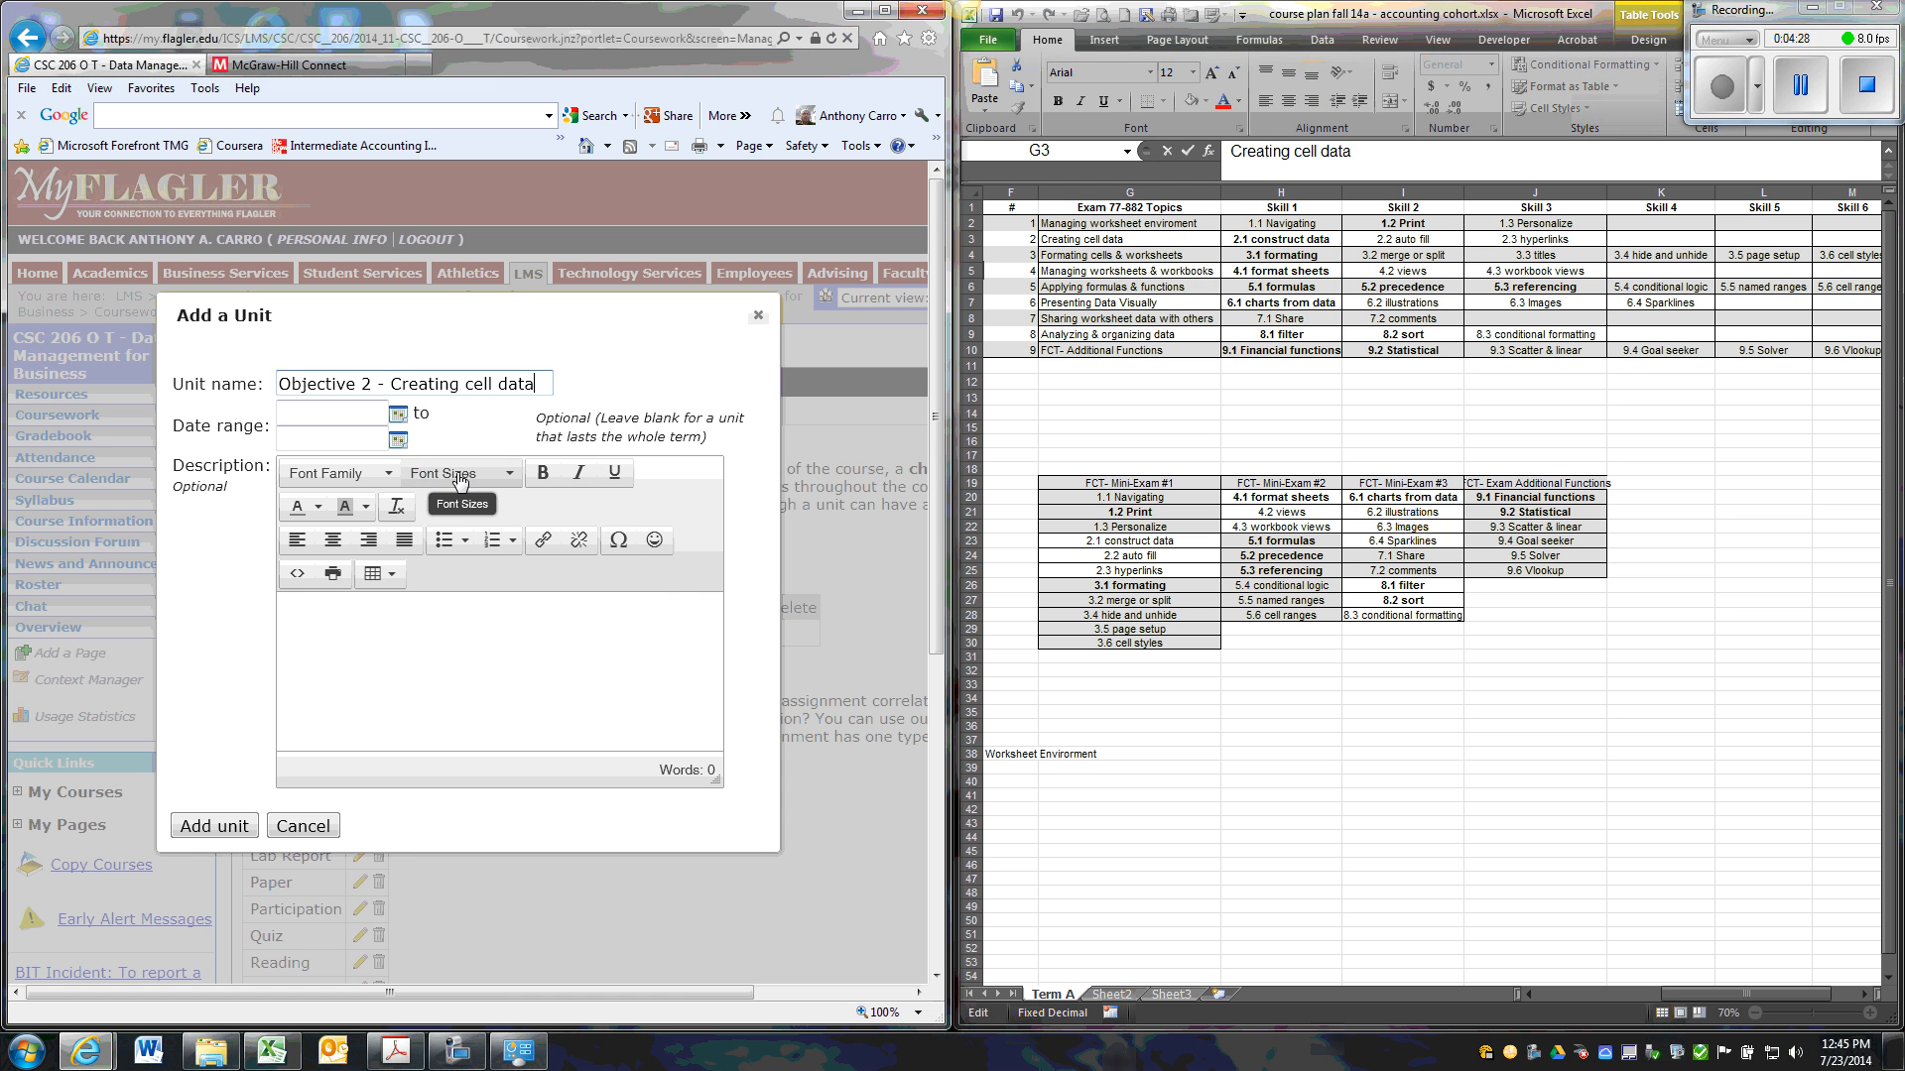
pyautogui.click(214, 827)
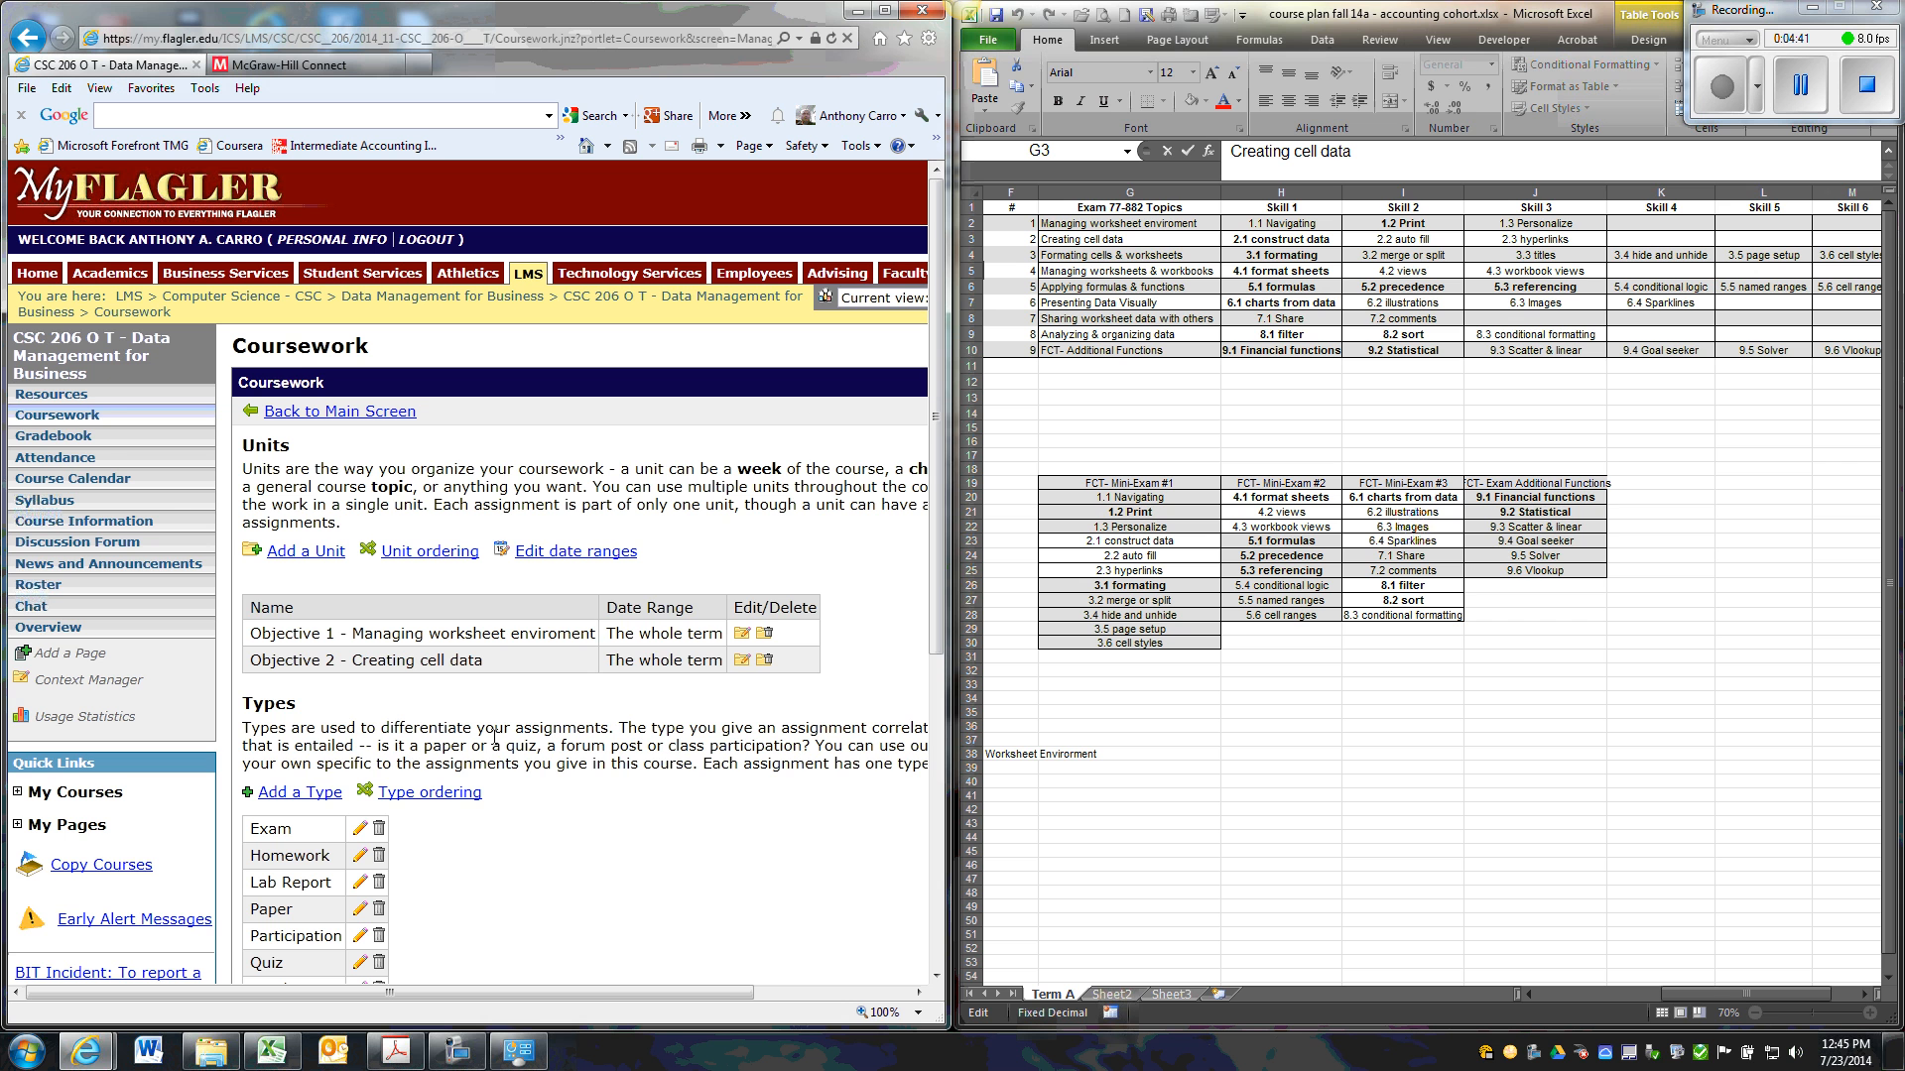
pyautogui.click(1801, 99)
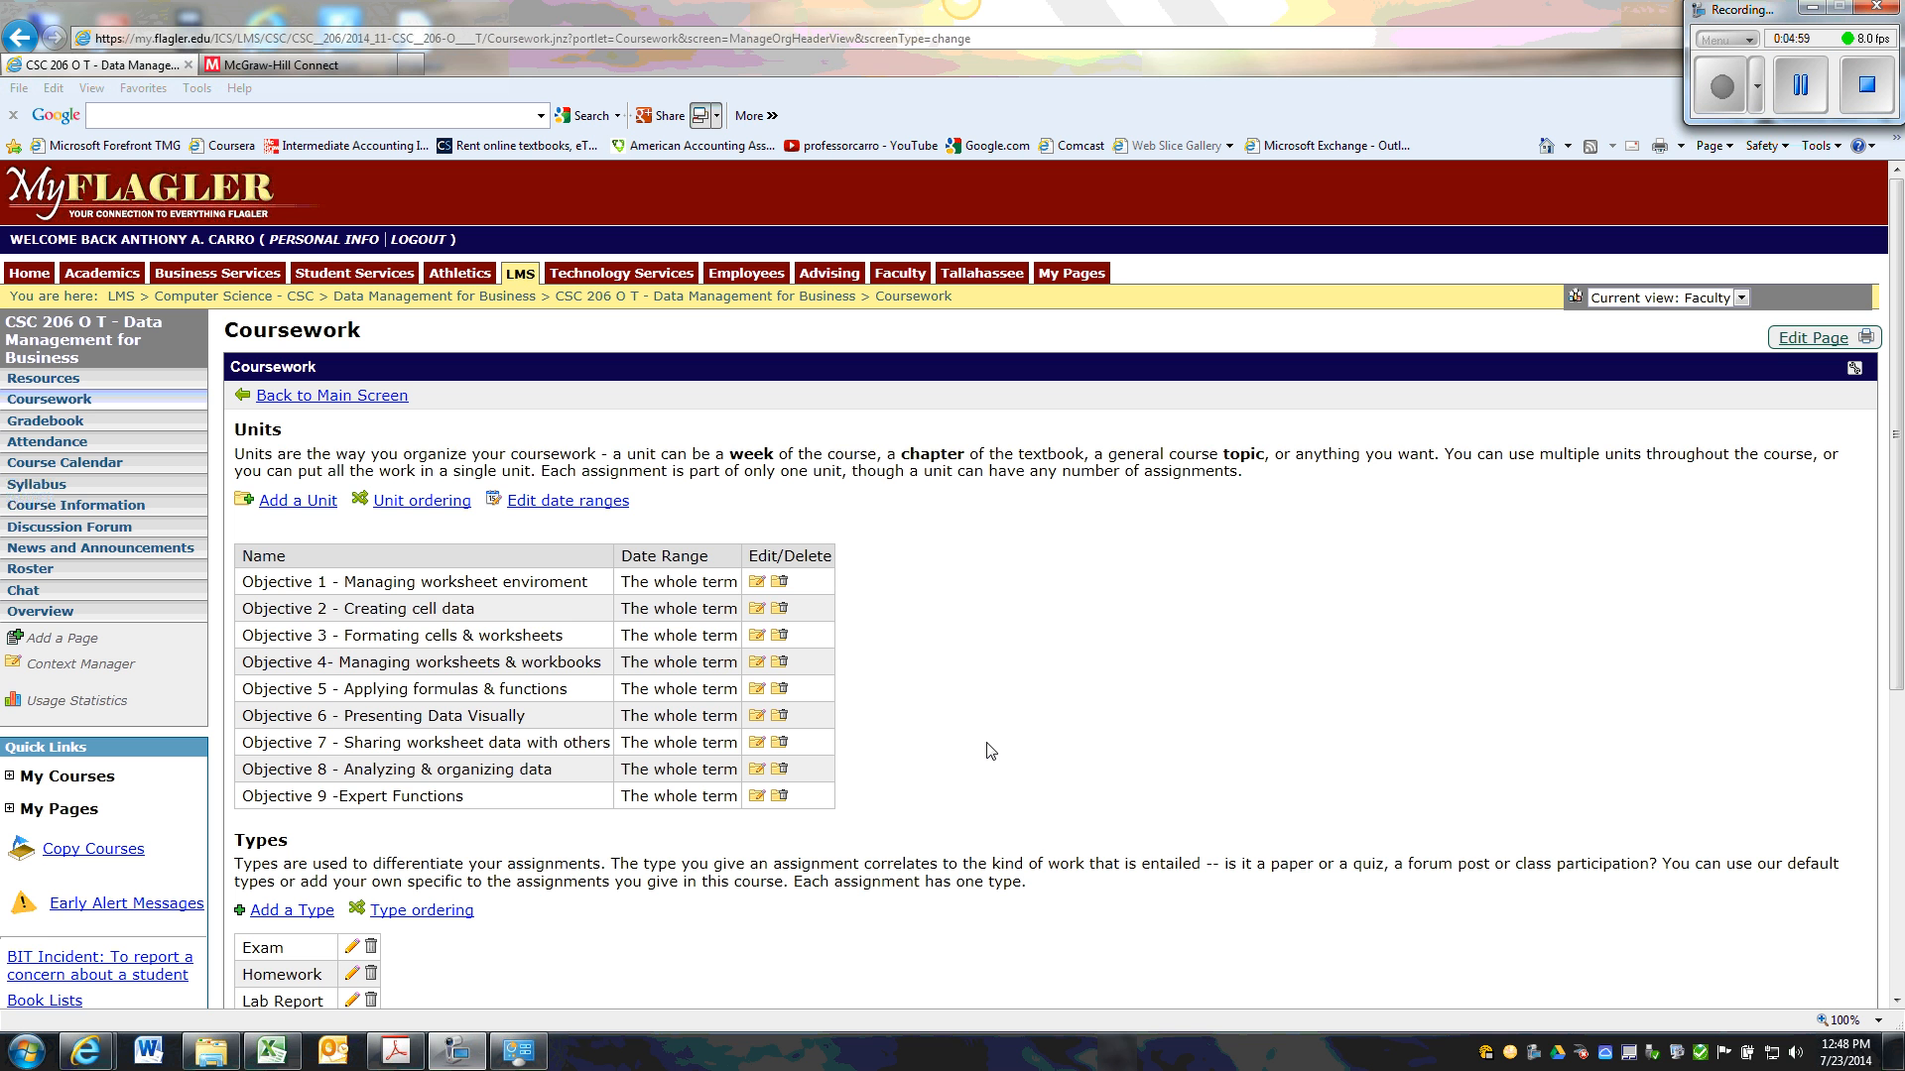
# Add a unit named "Exams & Quizzes" to the coursework, leaving its date range and description blank.
pyautogui.click(312, 506)
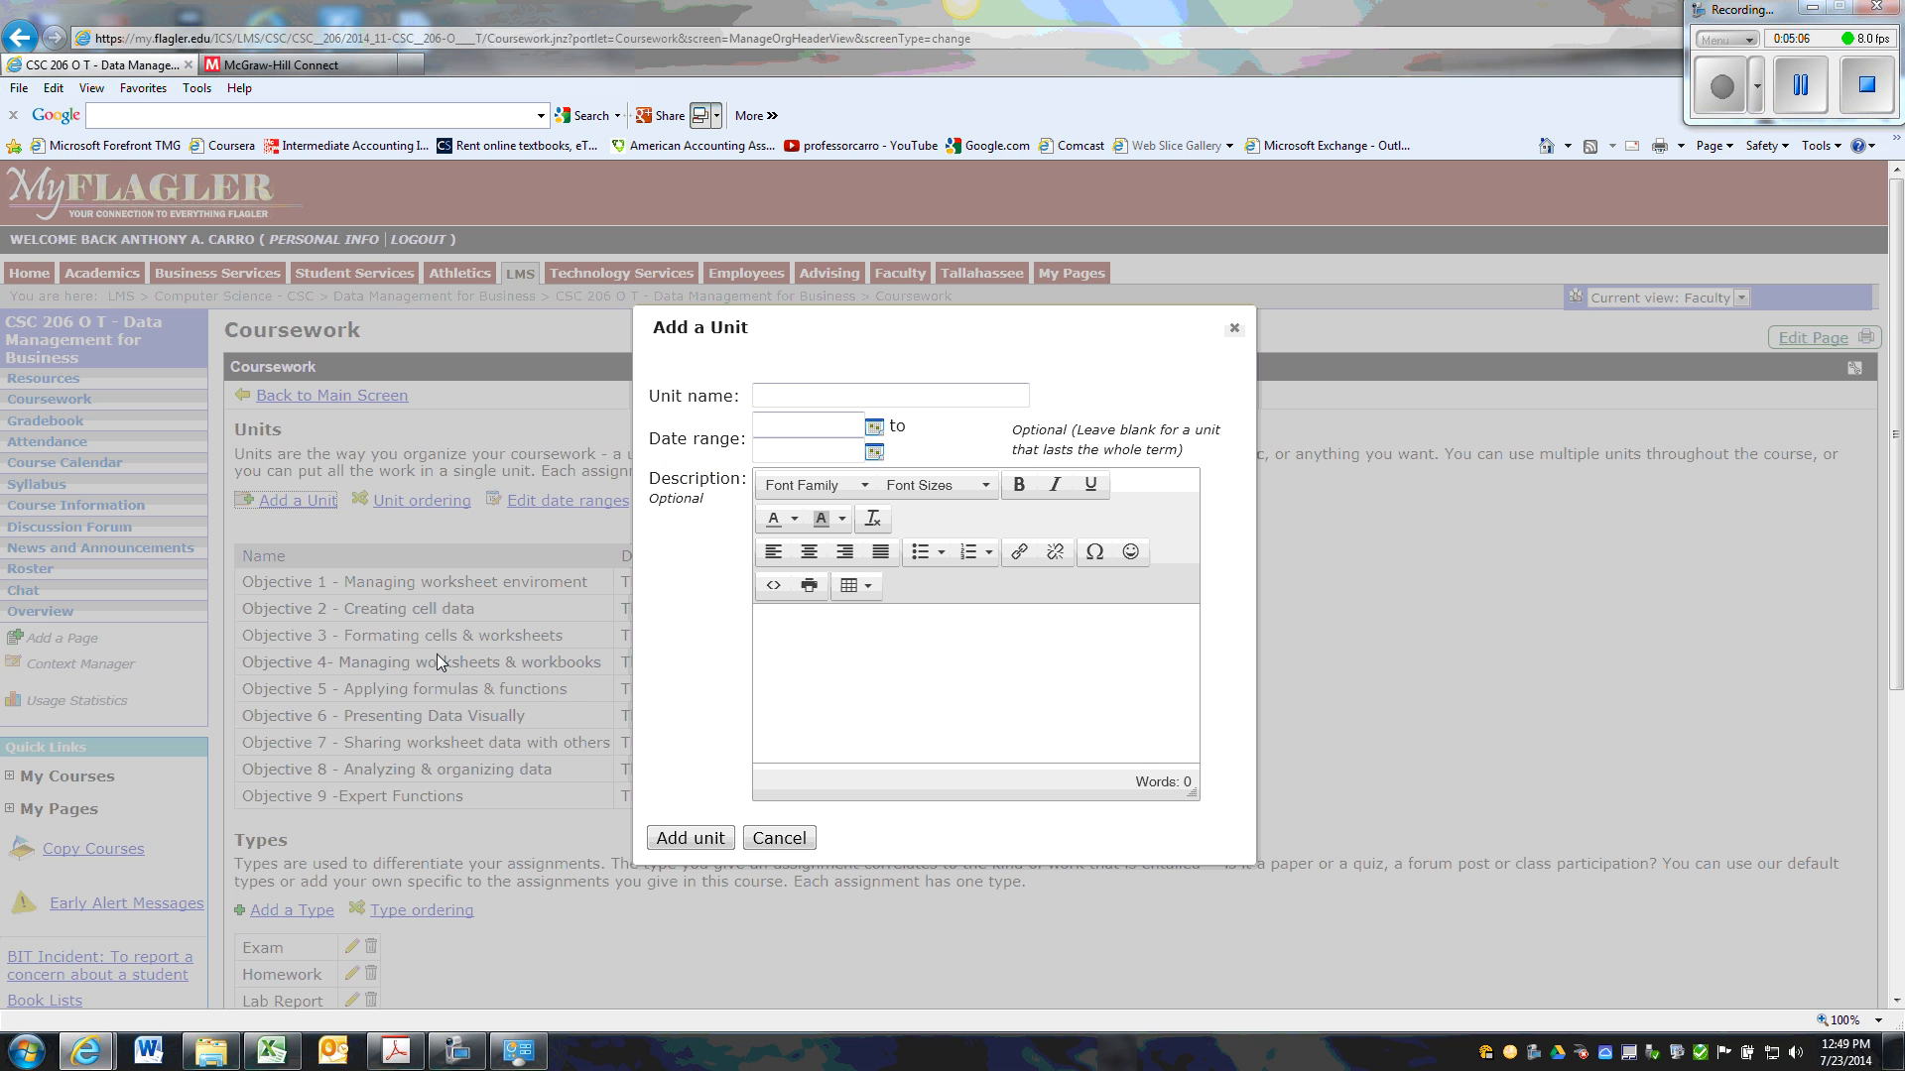
pyautogui.click(807, 391)
pyautogui.write('Exam')
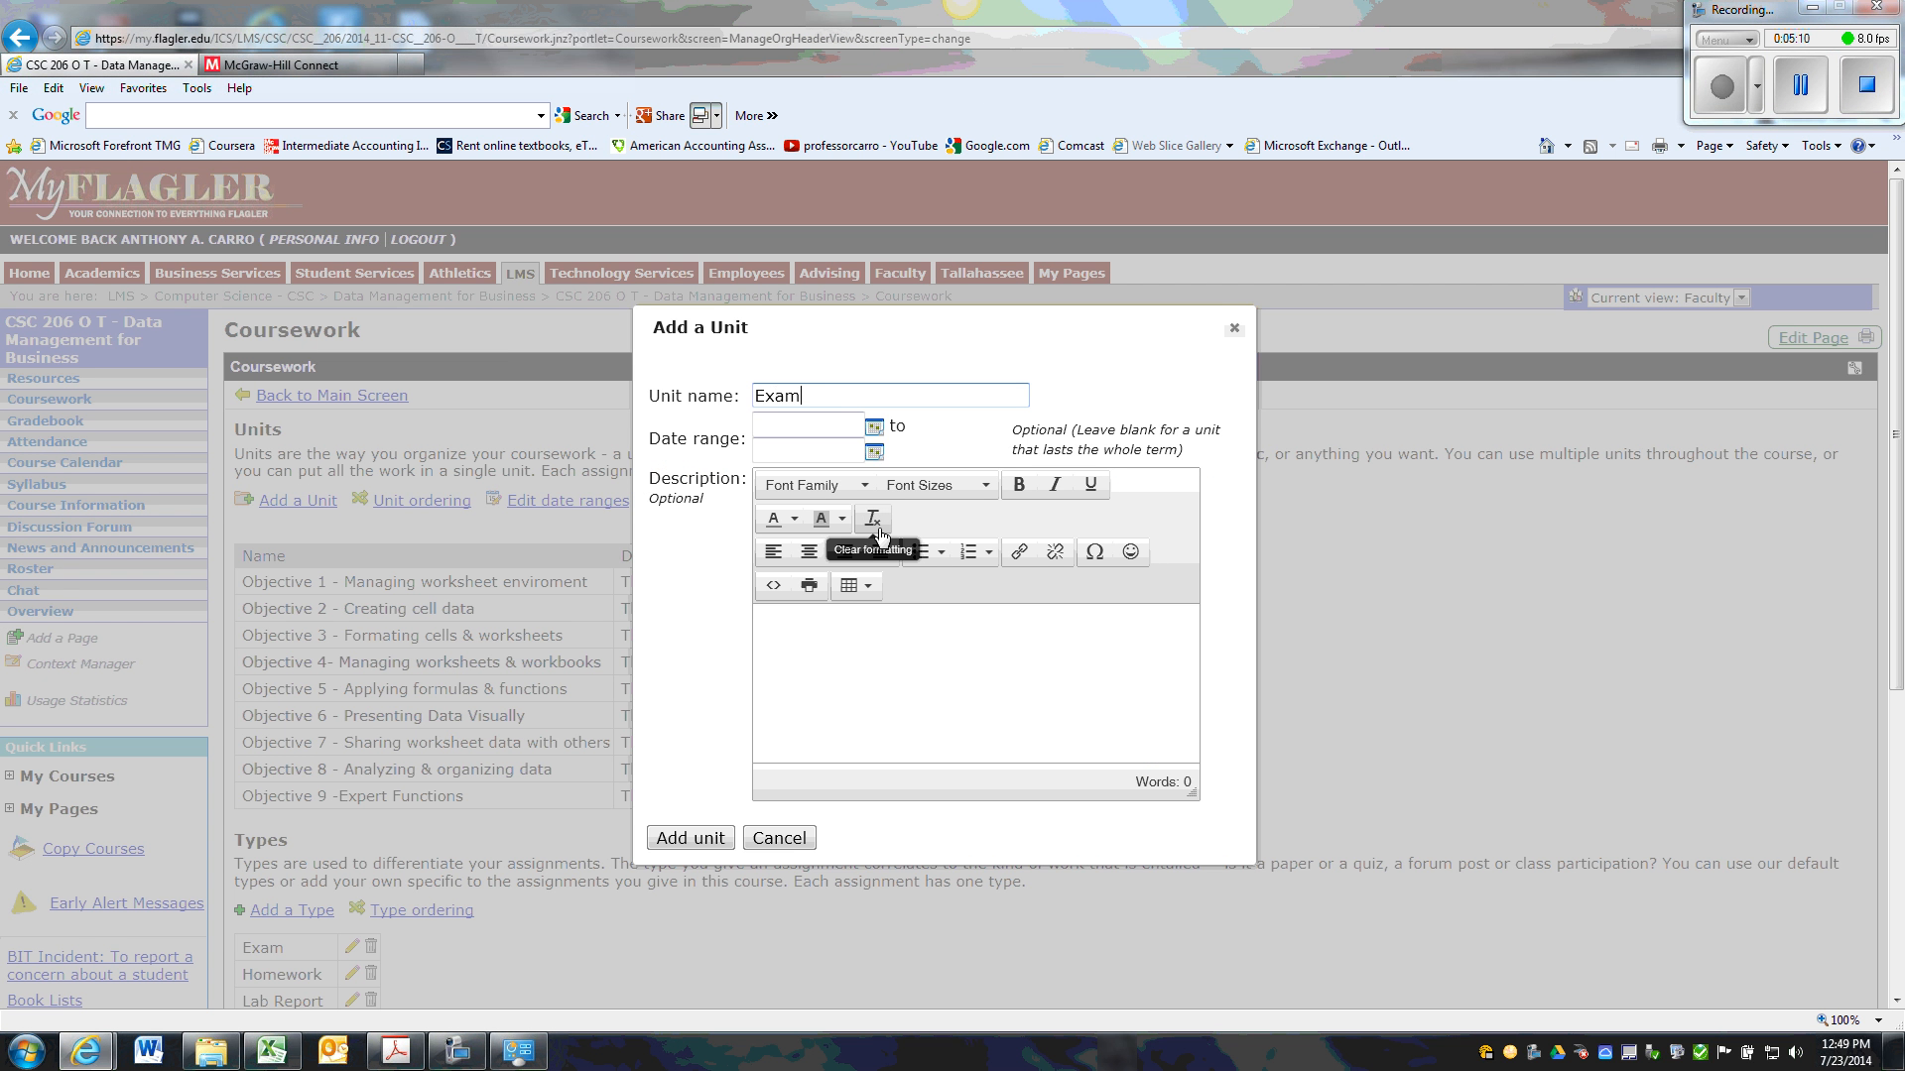
pyautogui.write('s & Quizzes')
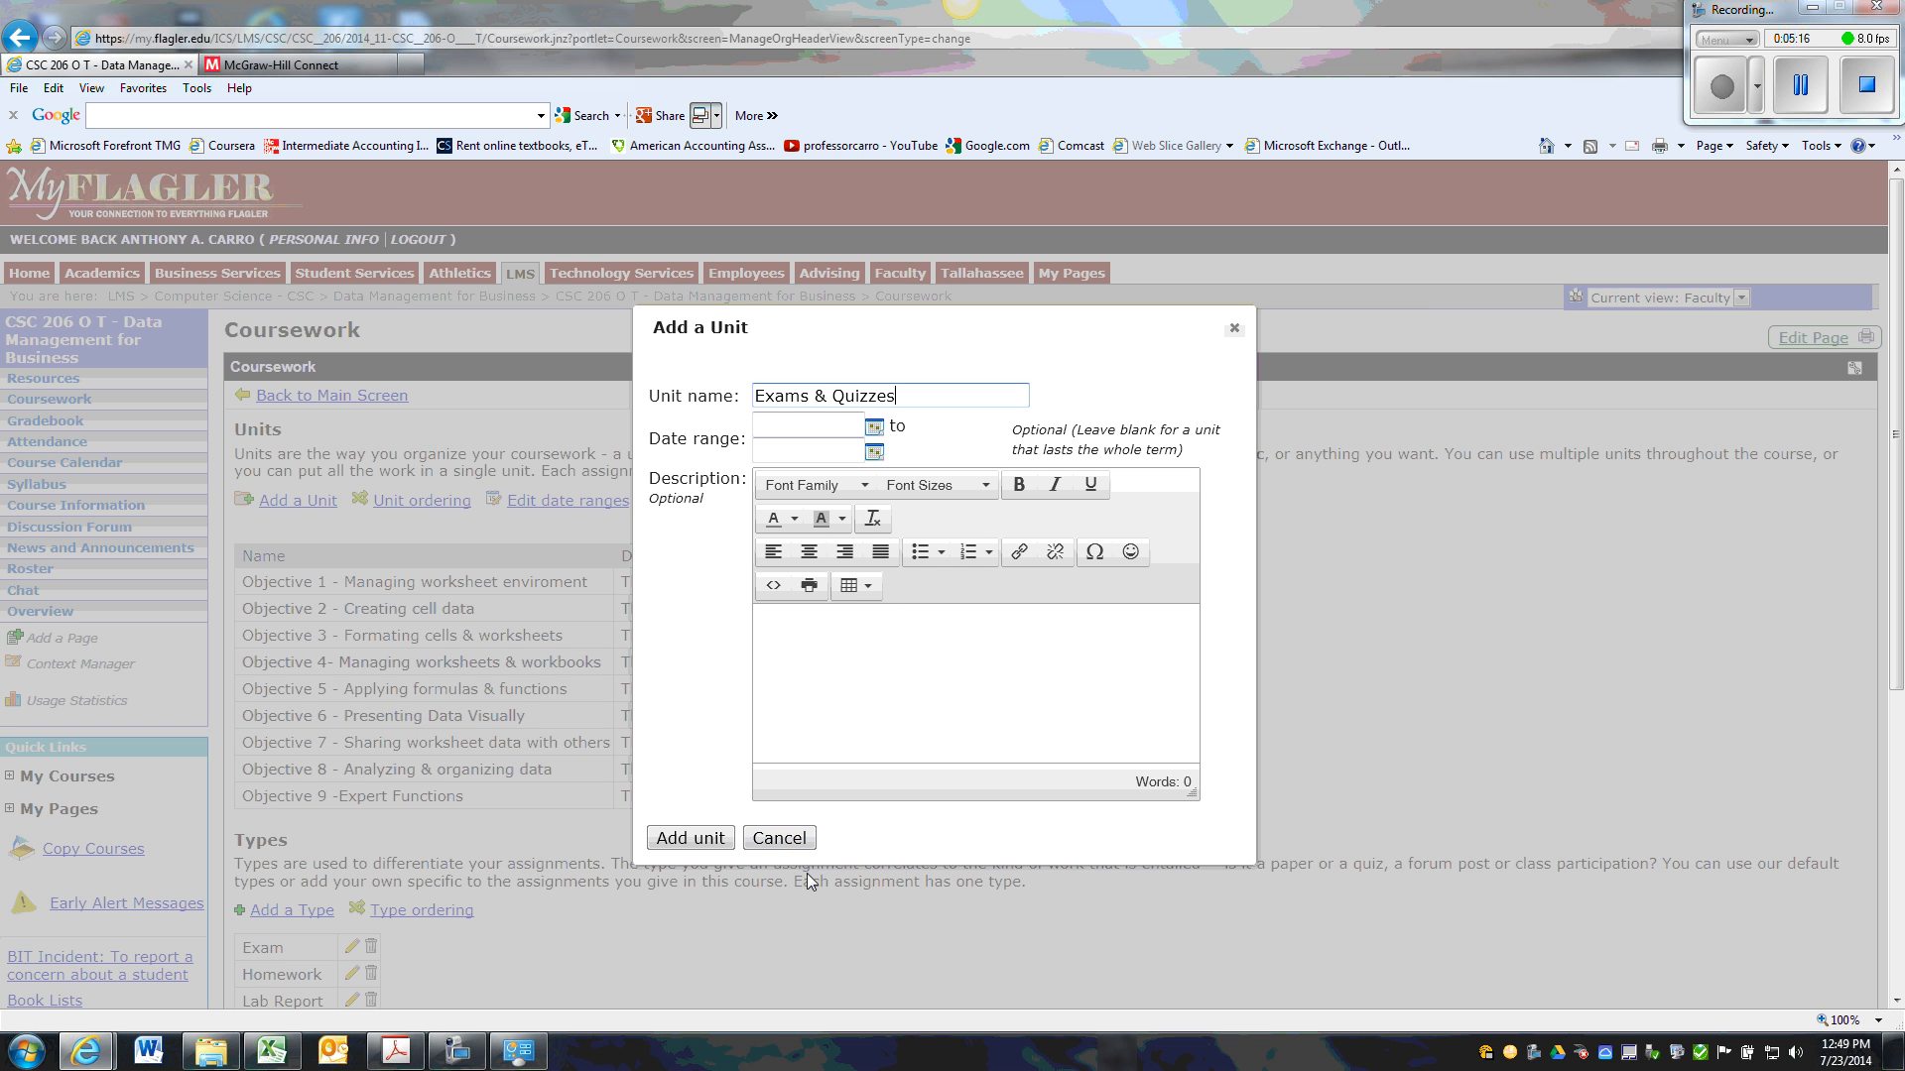
pyautogui.click(692, 840)
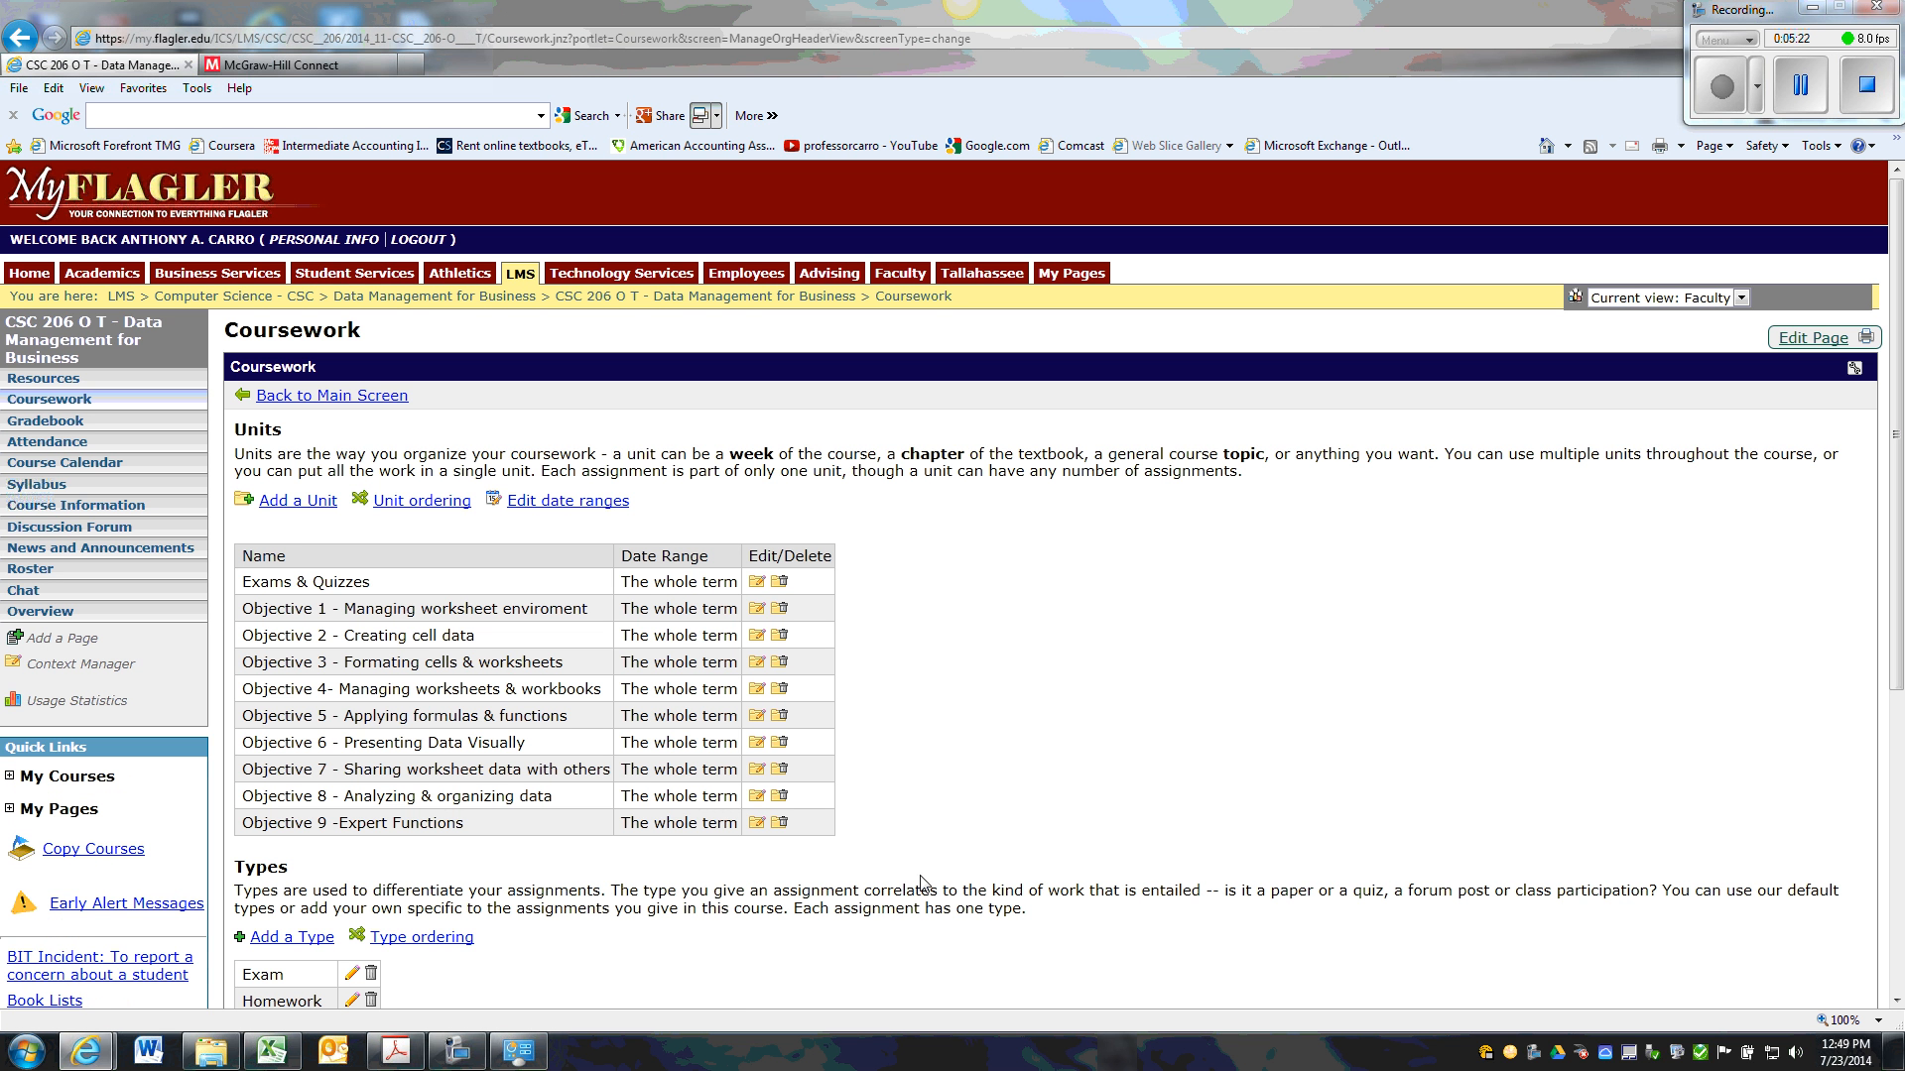
# Return to the course overview and view the available units in the Course Organizer's unit selector.
pyautogui.click(65, 347)
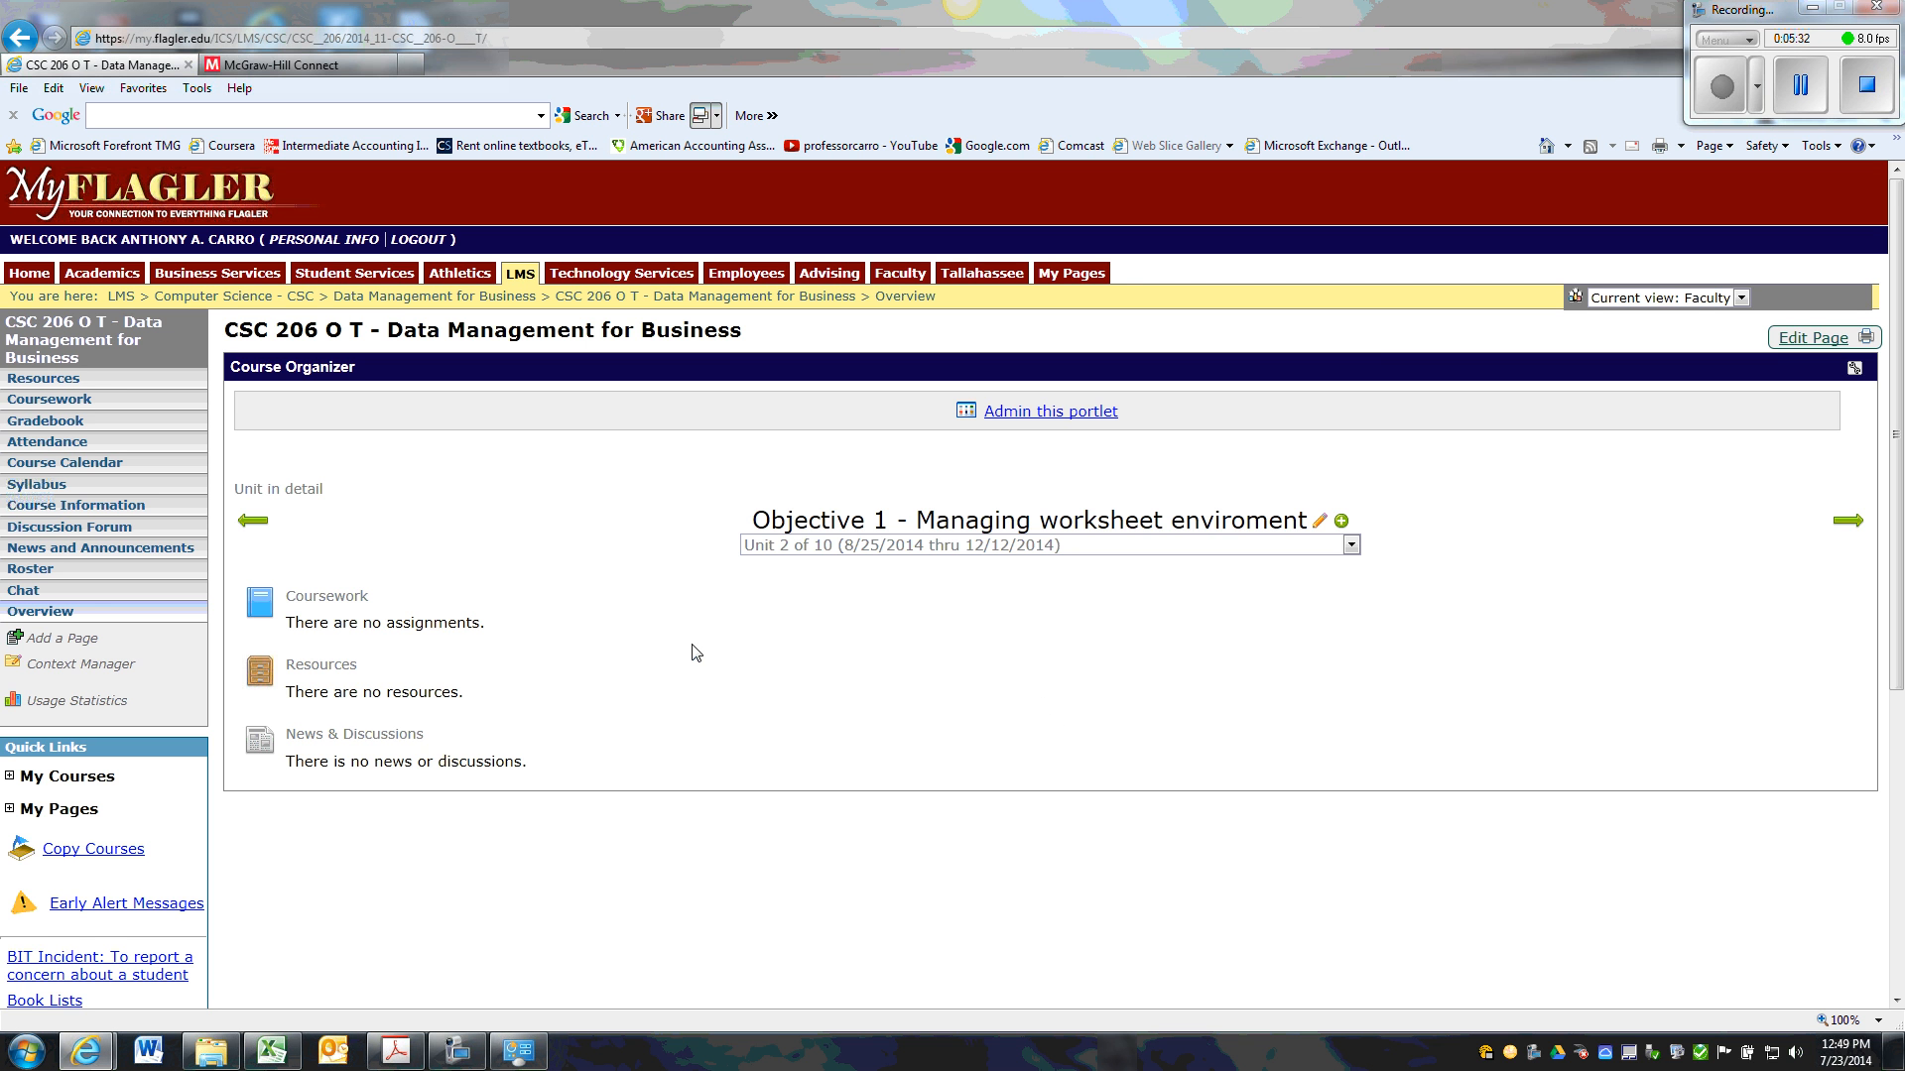
pyautogui.click(1351, 545)
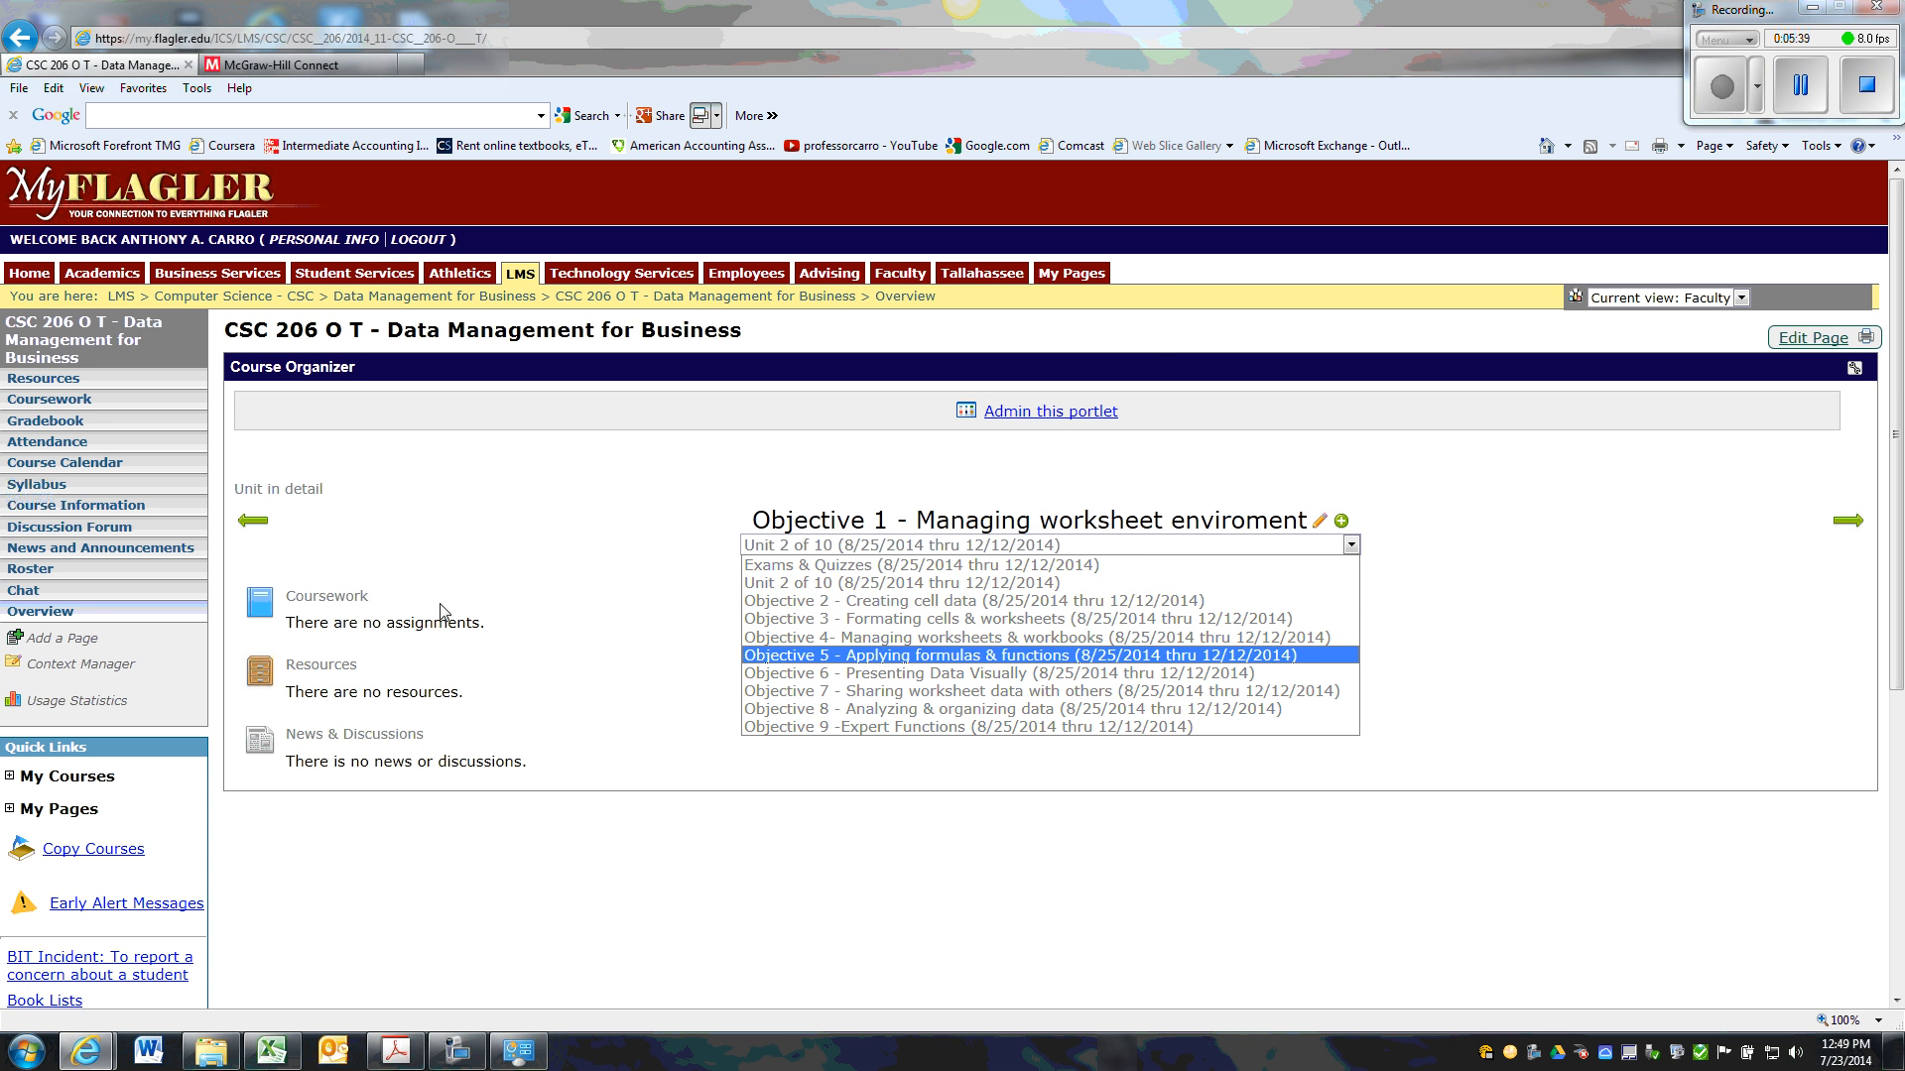
pyautogui.click(628, 647)
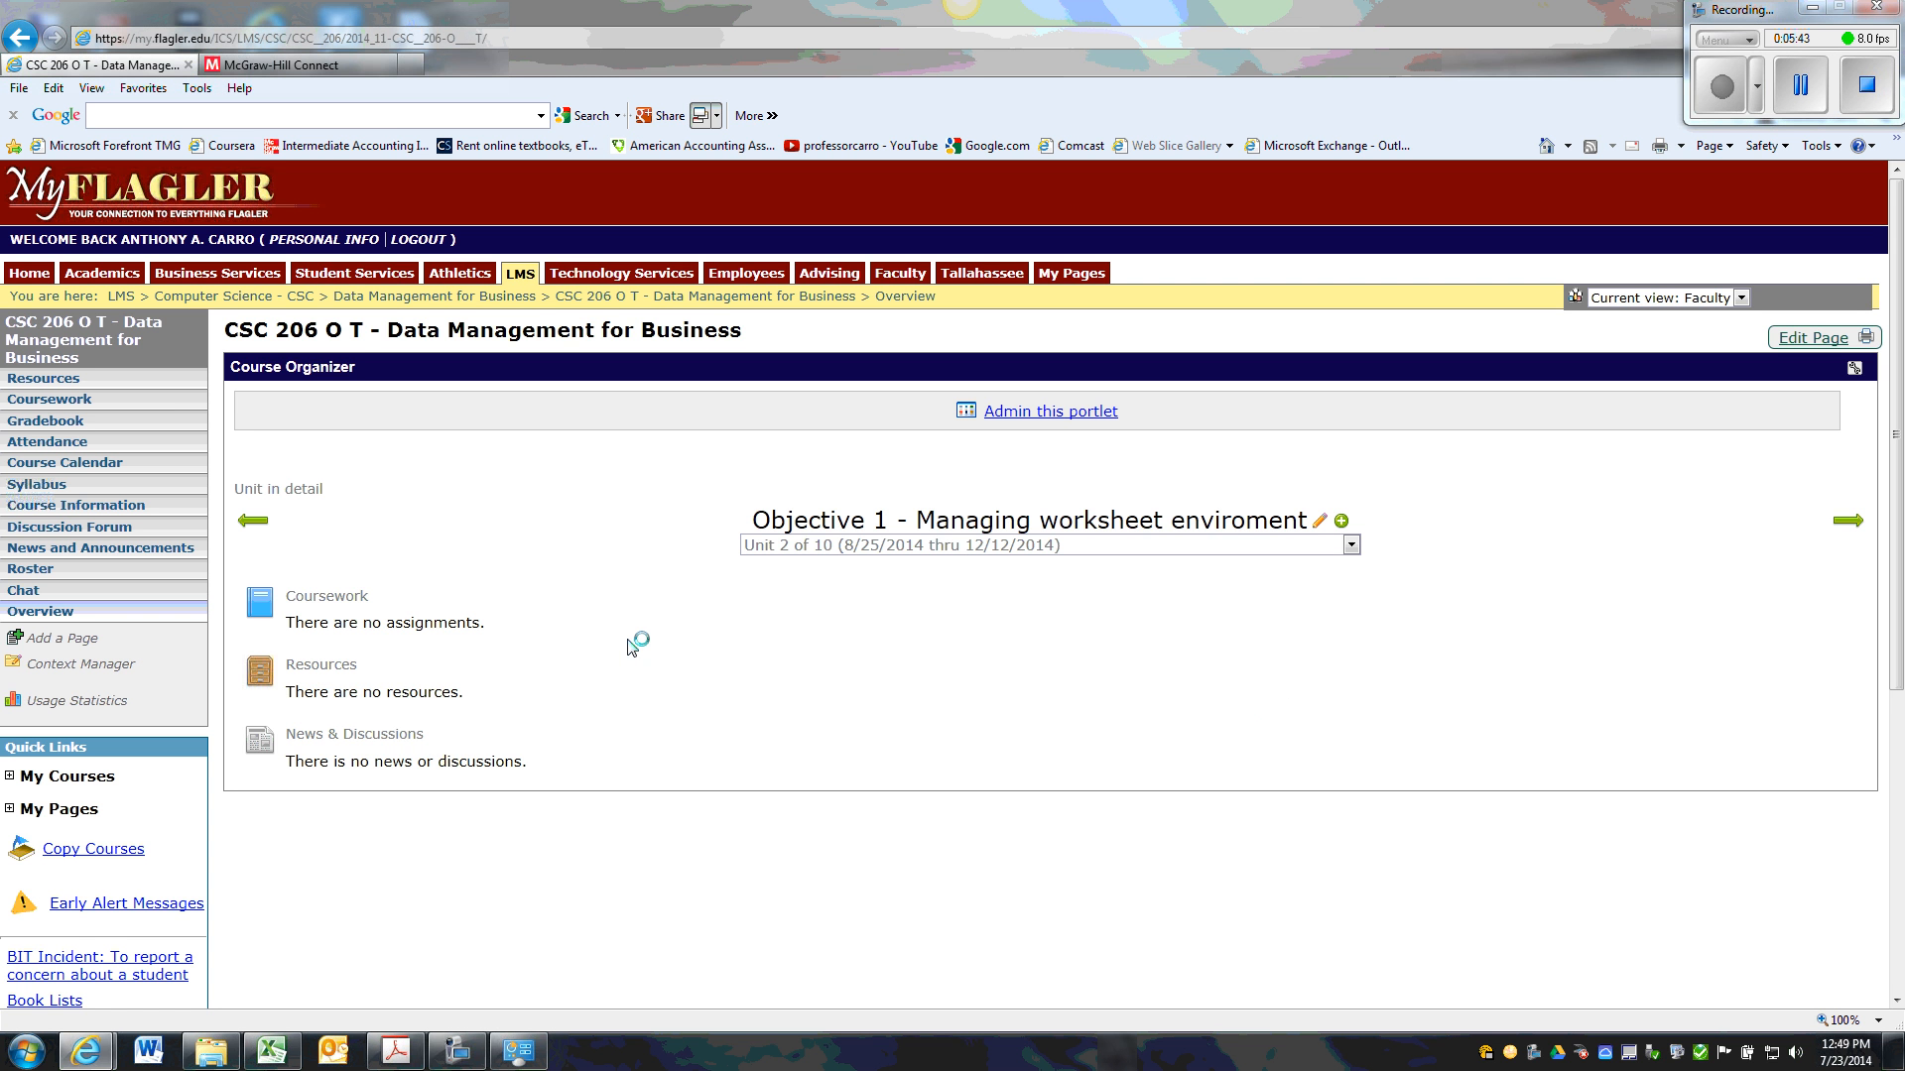